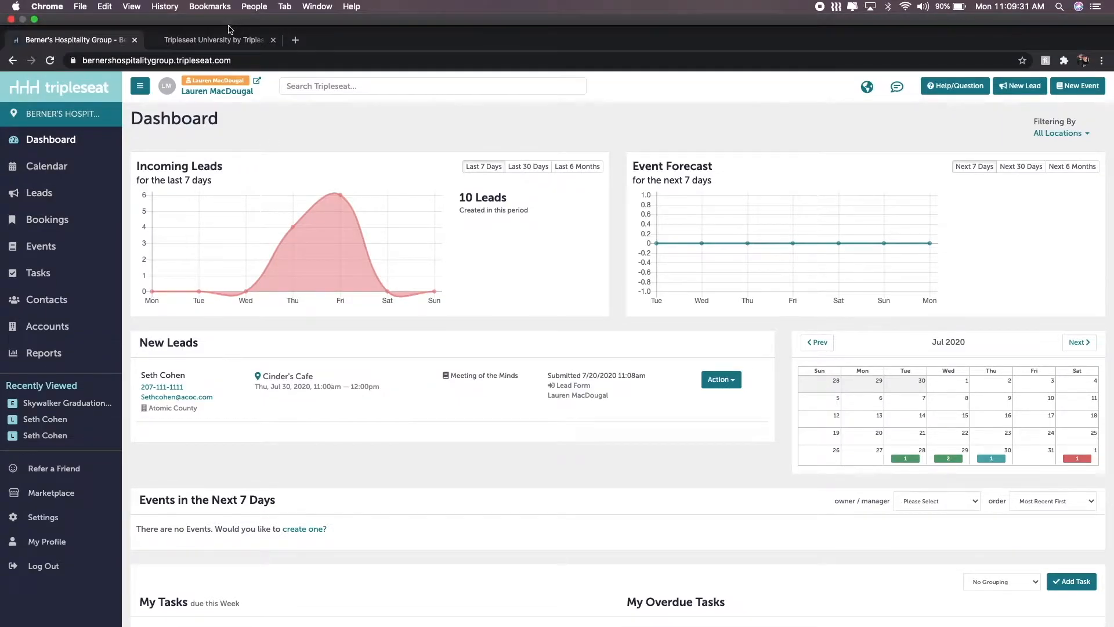
# - View the Tripleseat University home page in the other browser tab and close that tab
pyautogui.click(230, 22)
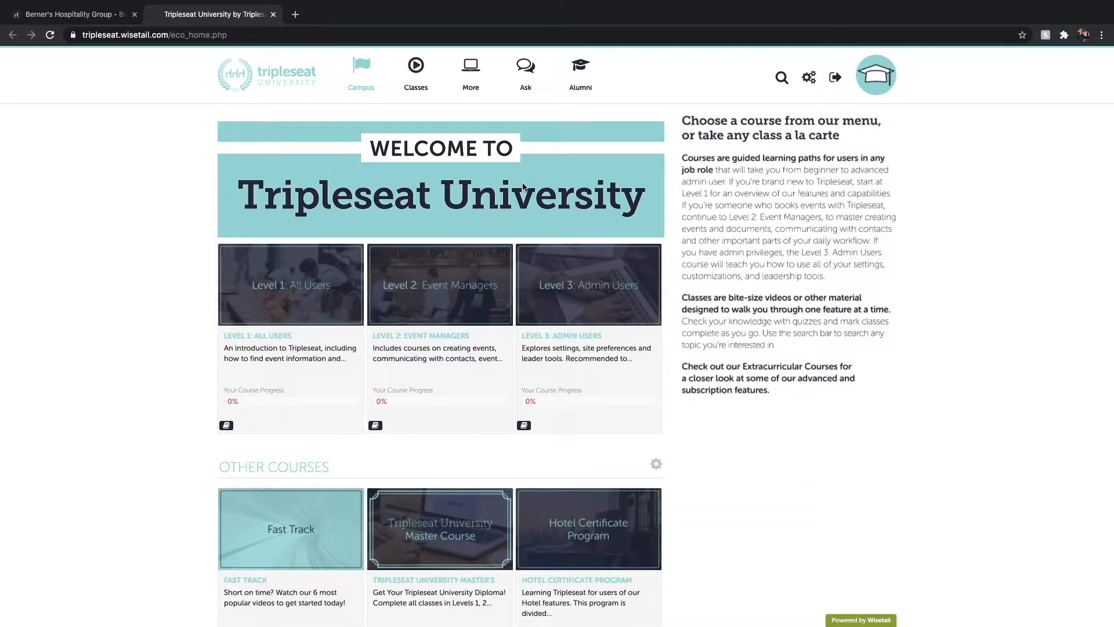
pyautogui.press('super+w')
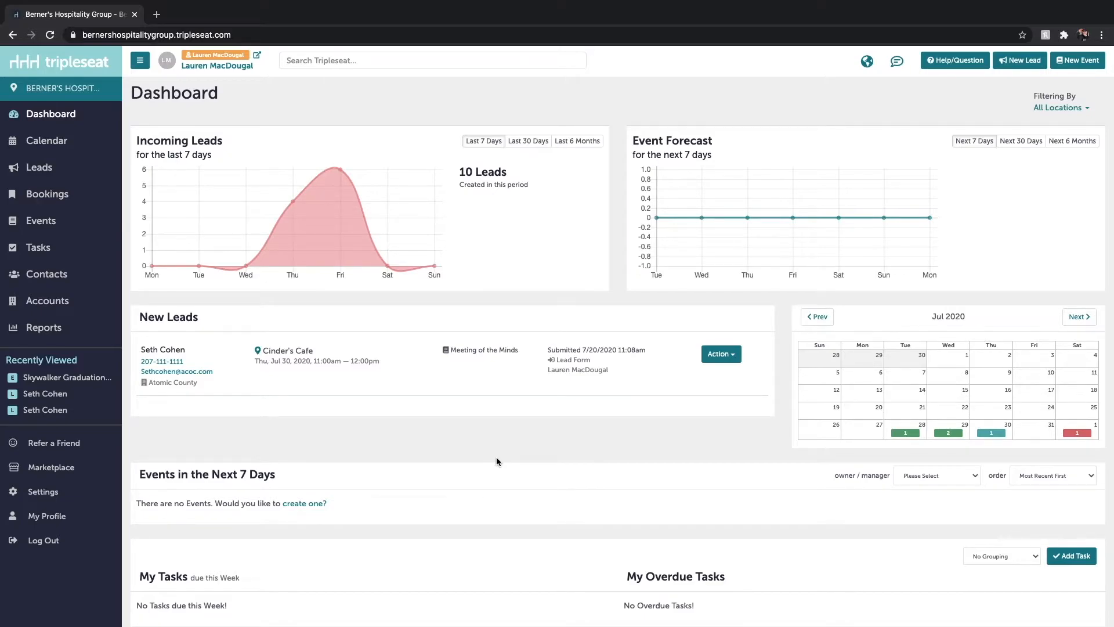
# - Open the Meeting of the Minds lead from the dashboard's new leads and expand the comment form of its guest general discussion
pyautogui.click(451, 383)
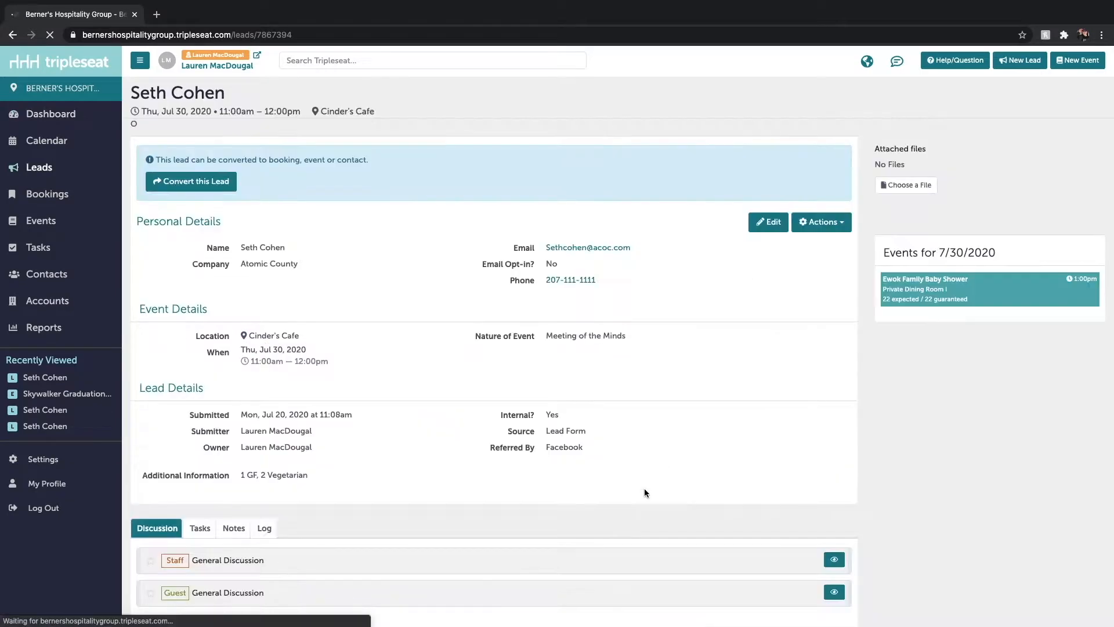
pyautogui.scroll(-1, 644, 488)
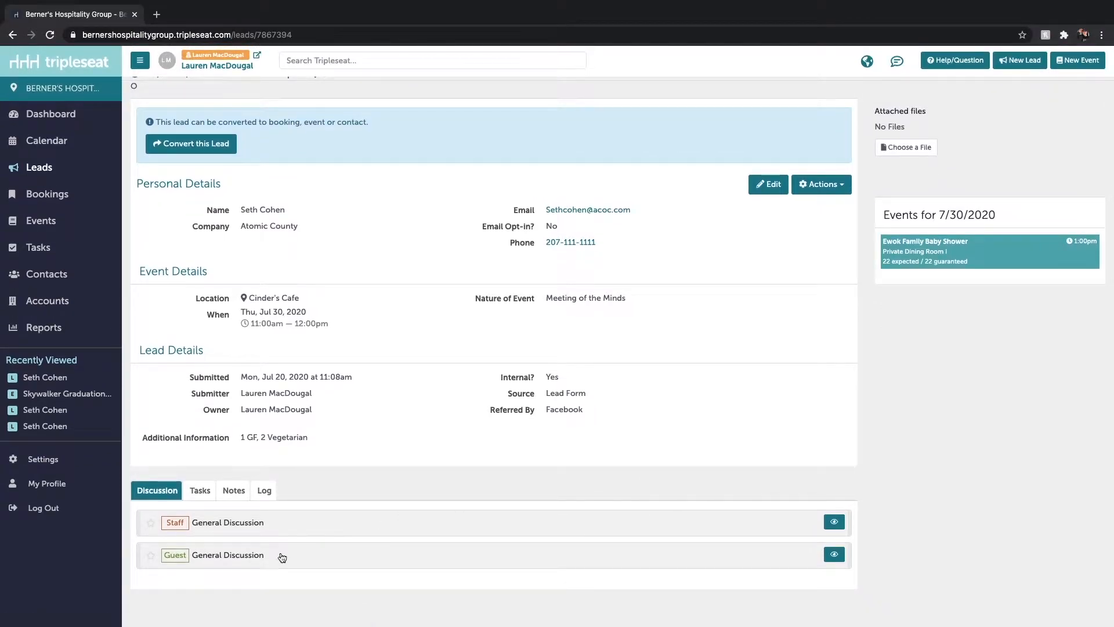
pyautogui.click(277, 557)
pyautogui.scroll(-2, 268, 572)
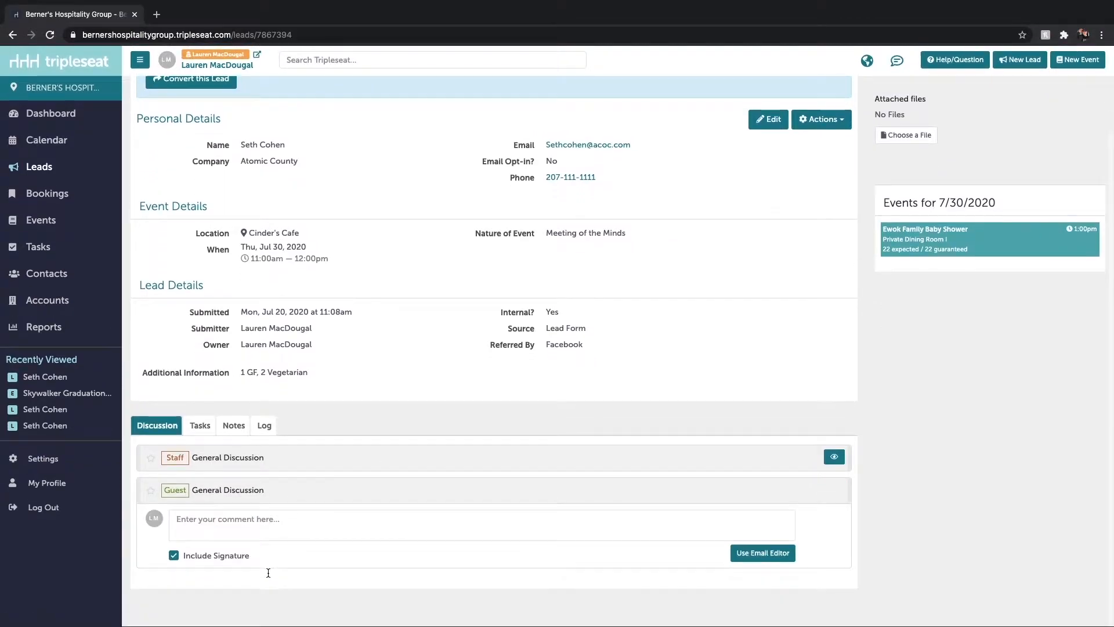
pyautogui.click(257, 531)
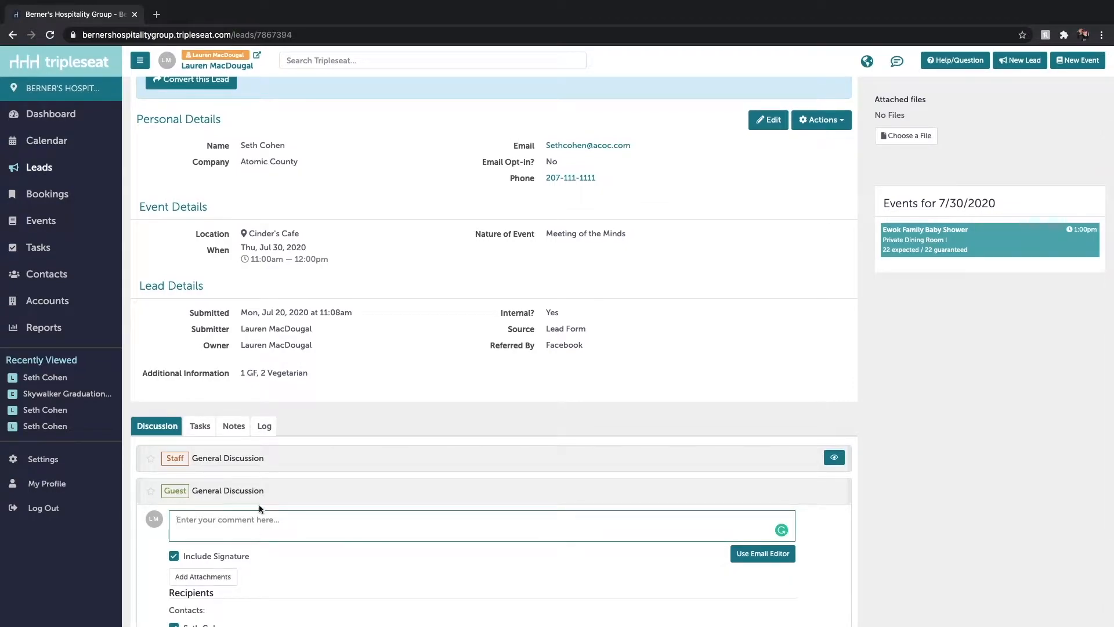
# - Examine the comment form and recipients of the lead's staff general discussion, and collapse the discussion
pyautogui.click(255, 490)
pyautogui.click(249, 525)
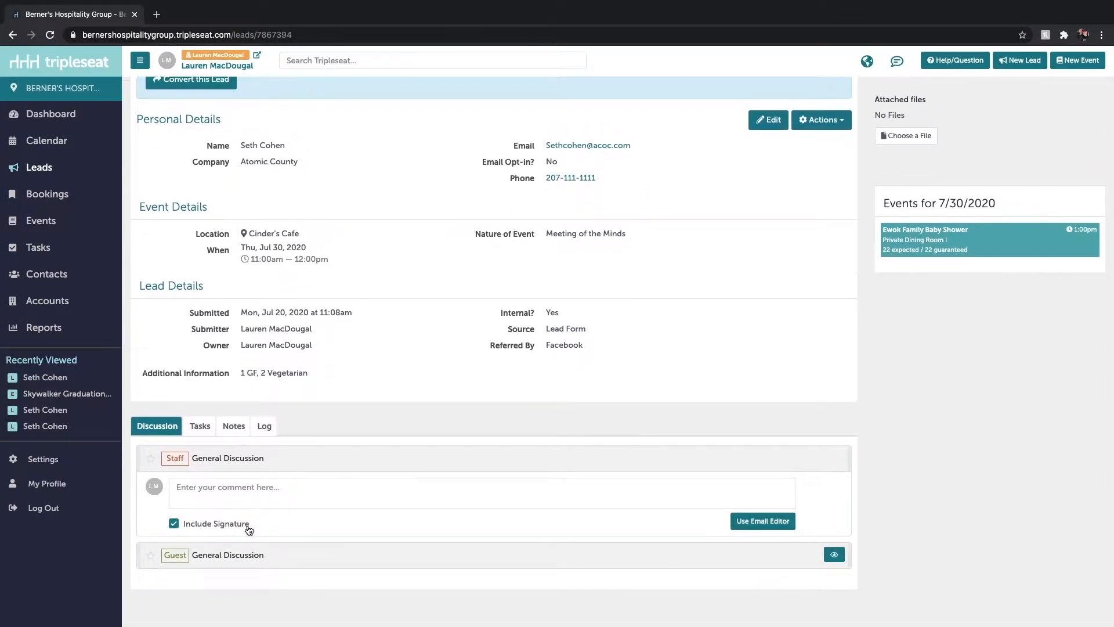
pyautogui.click(250, 499)
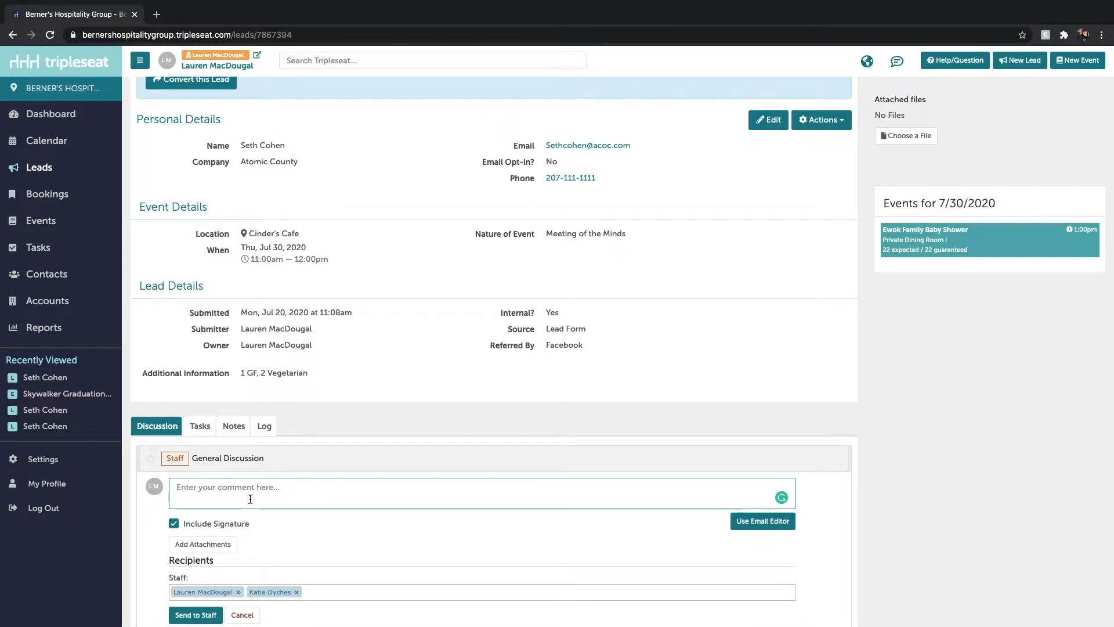
pyautogui.click(249, 458)
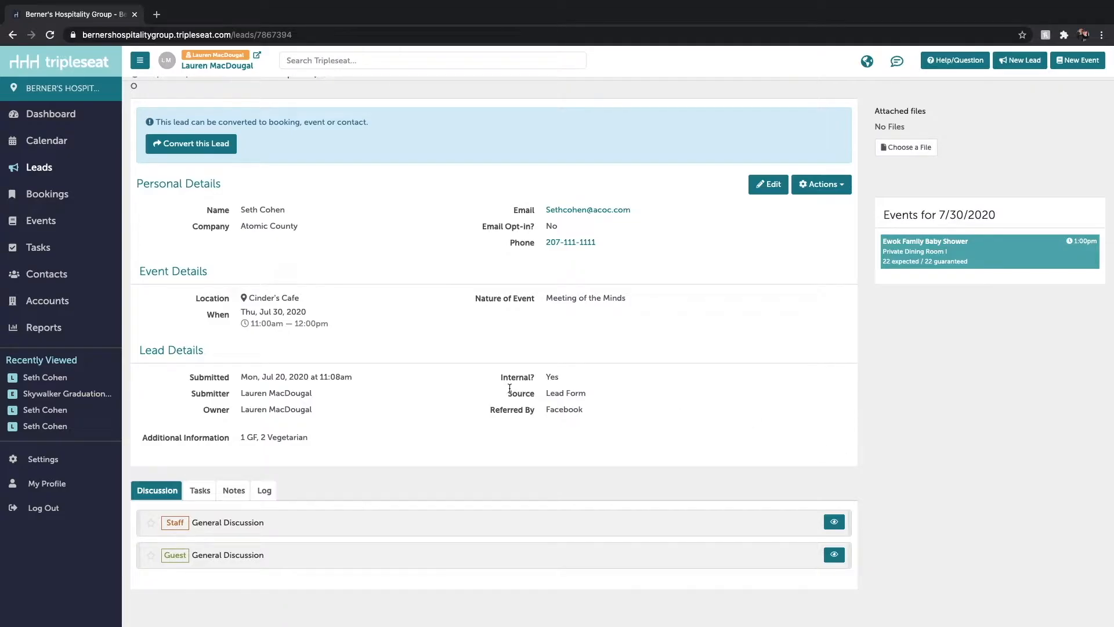
# - Review the events scheduled on the lead's requested date, 7/30/2020
pyautogui.scroll(1, 219, 186)
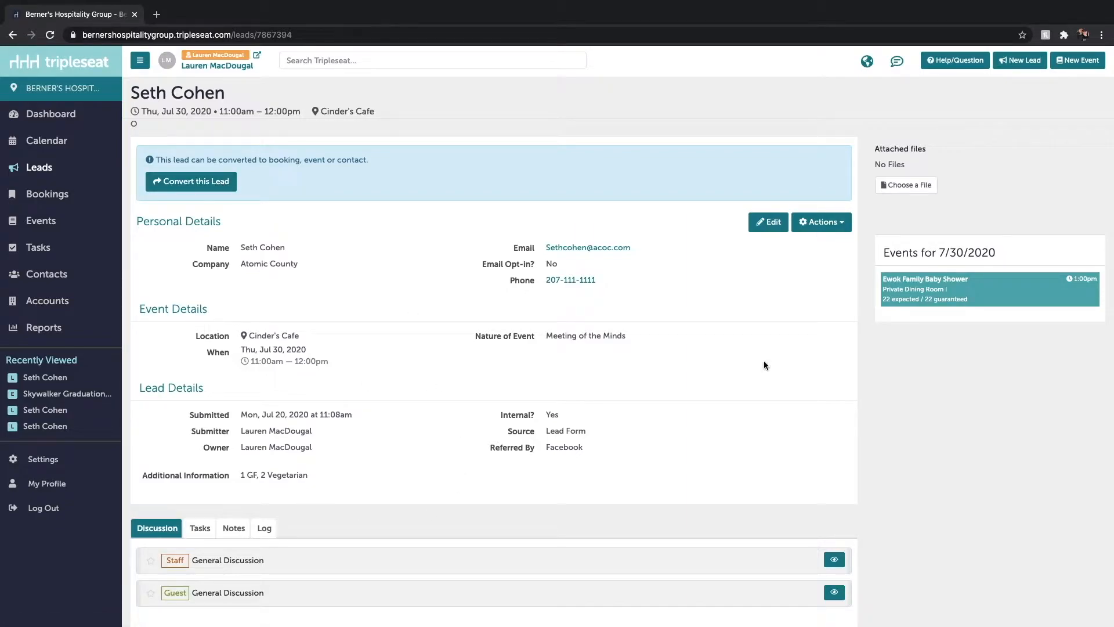
pyautogui.moveTo(879, 251); pyautogui.dragTo(997, 252)
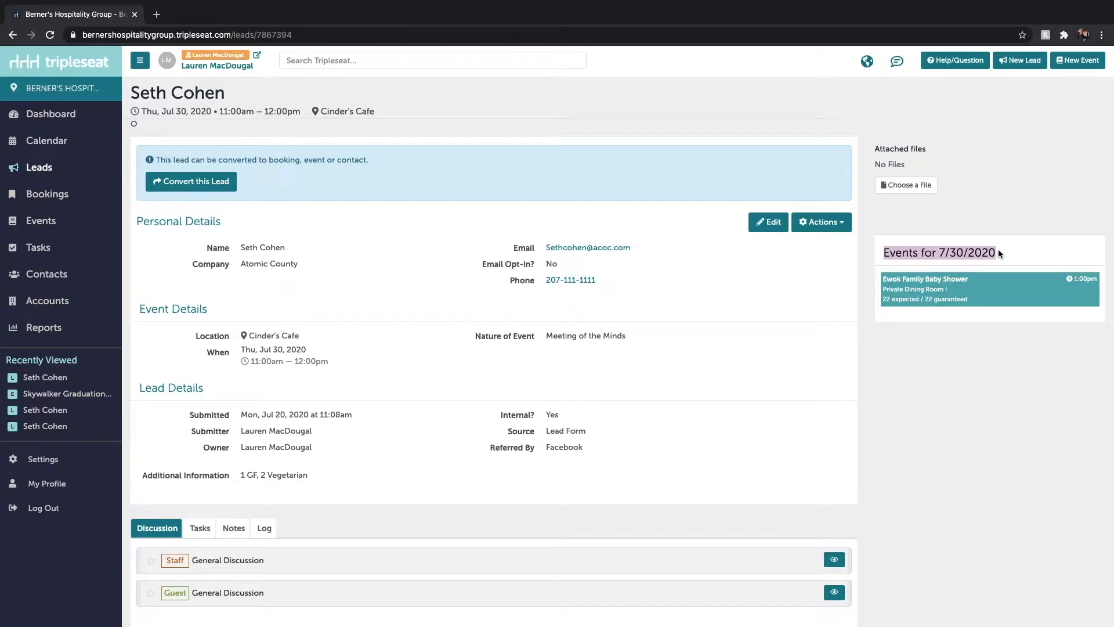
pyautogui.click(587, 363)
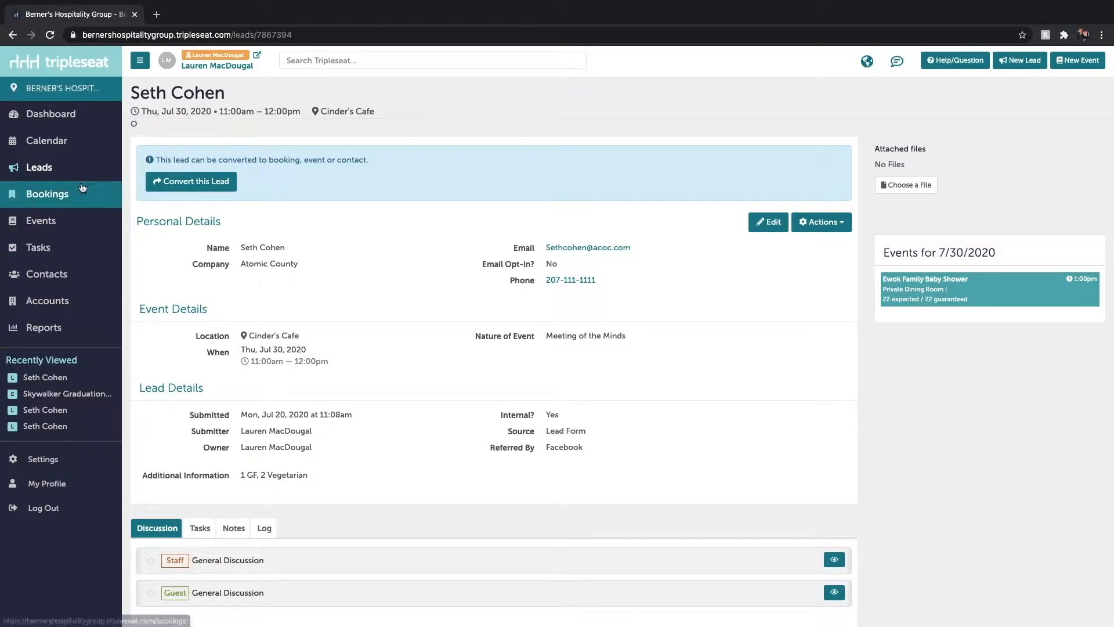
# - Open the lead's conversion options and read the descriptions for booking, event and account/contact
pyautogui.click(200, 186)
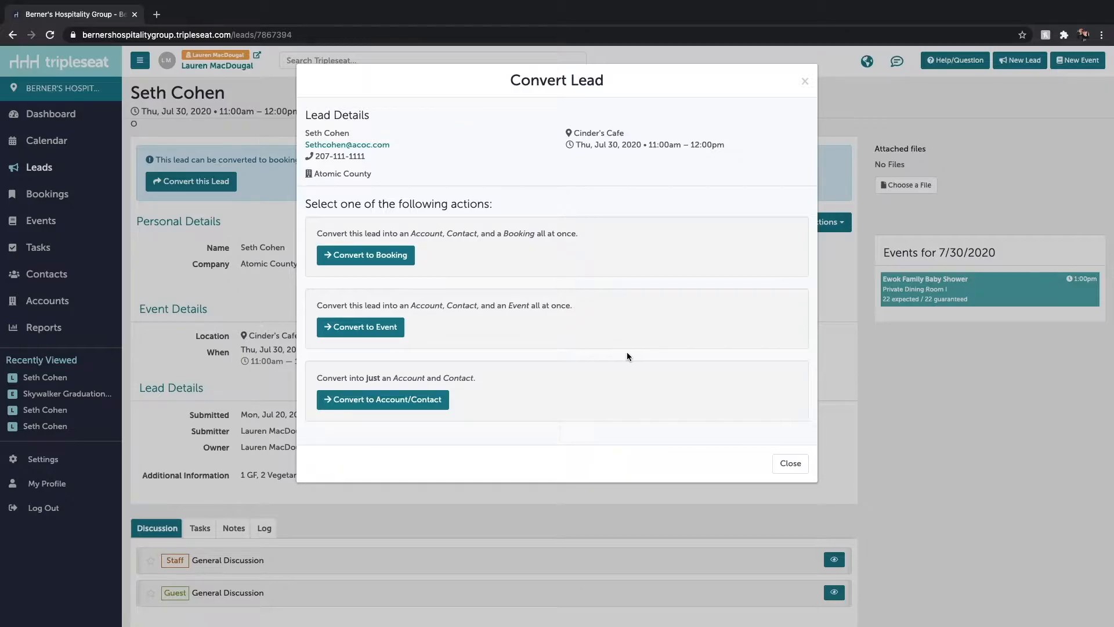
pyautogui.doubleClick(514, 231)
pyautogui.tripleClick(420, 237)
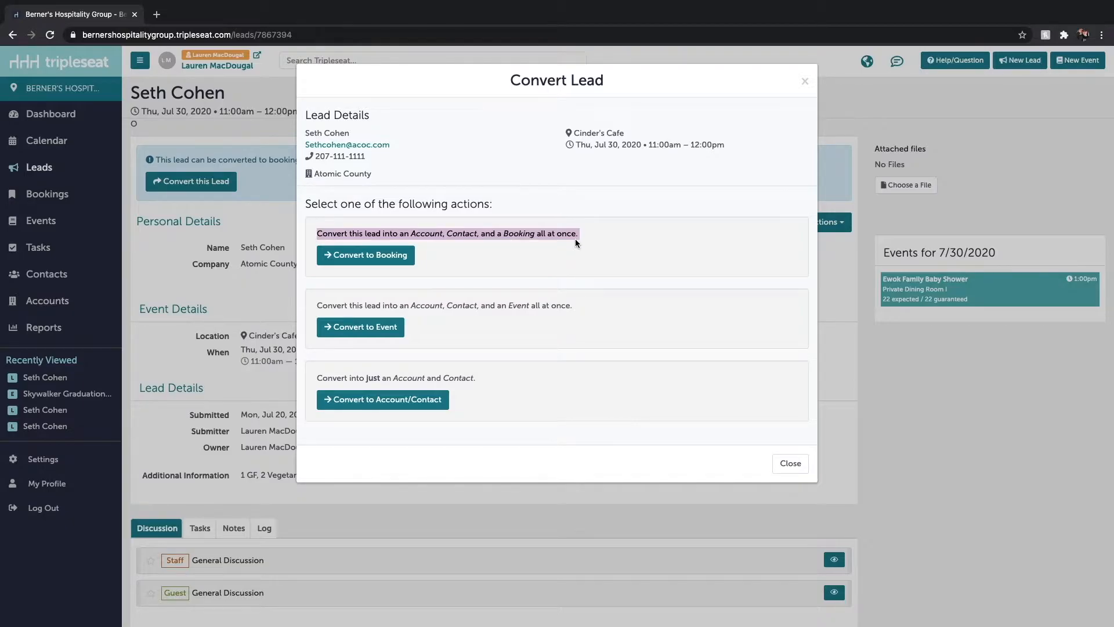
pyautogui.tripleClick(525, 303)
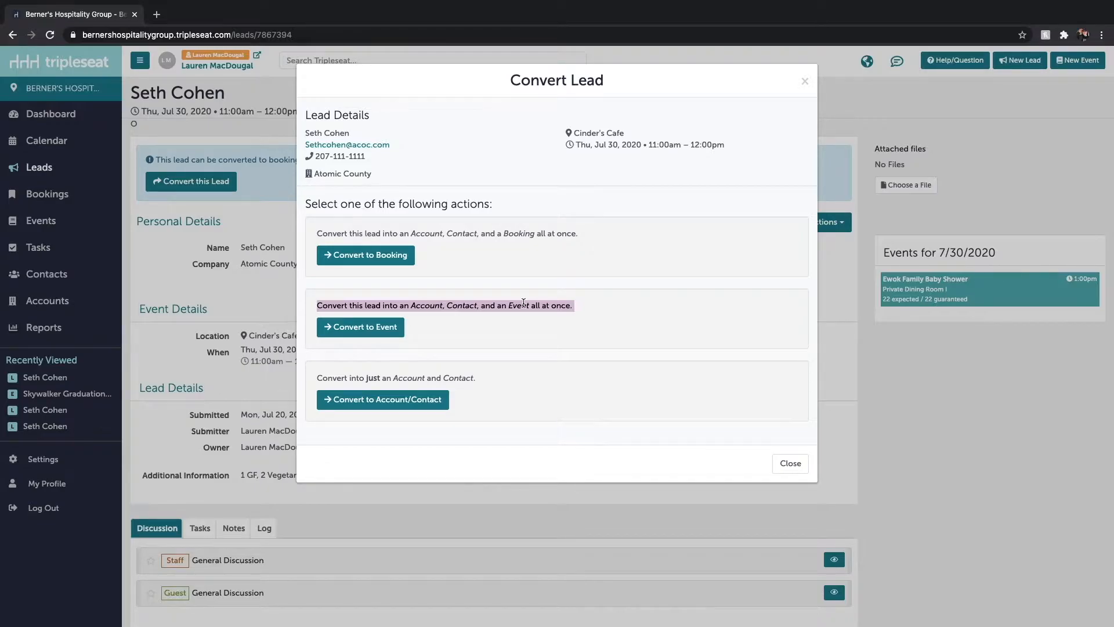
pyautogui.tripleClick(464, 377)
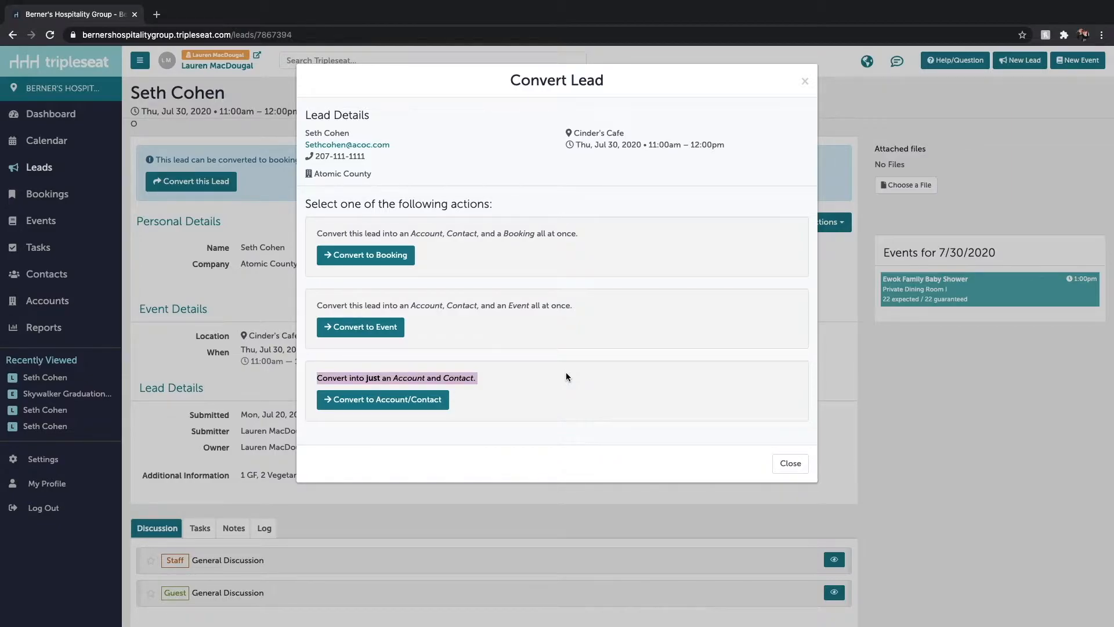
pyautogui.click(543, 307)
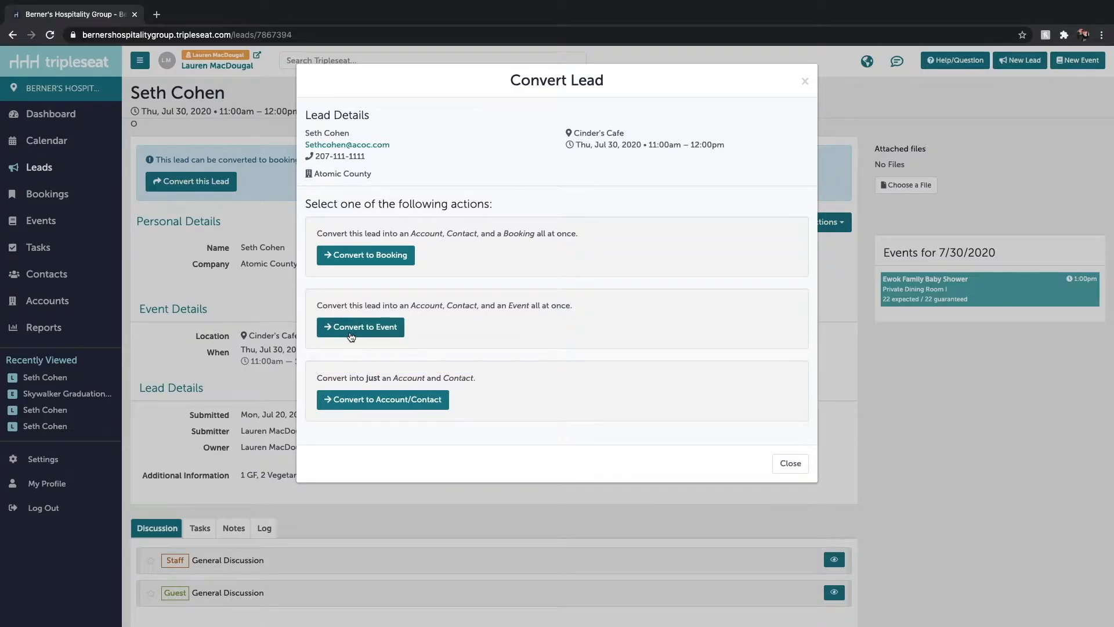
# - Convert the lead to an event and create the Atomic County account with its prefilled details
pyautogui.click(351, 327)
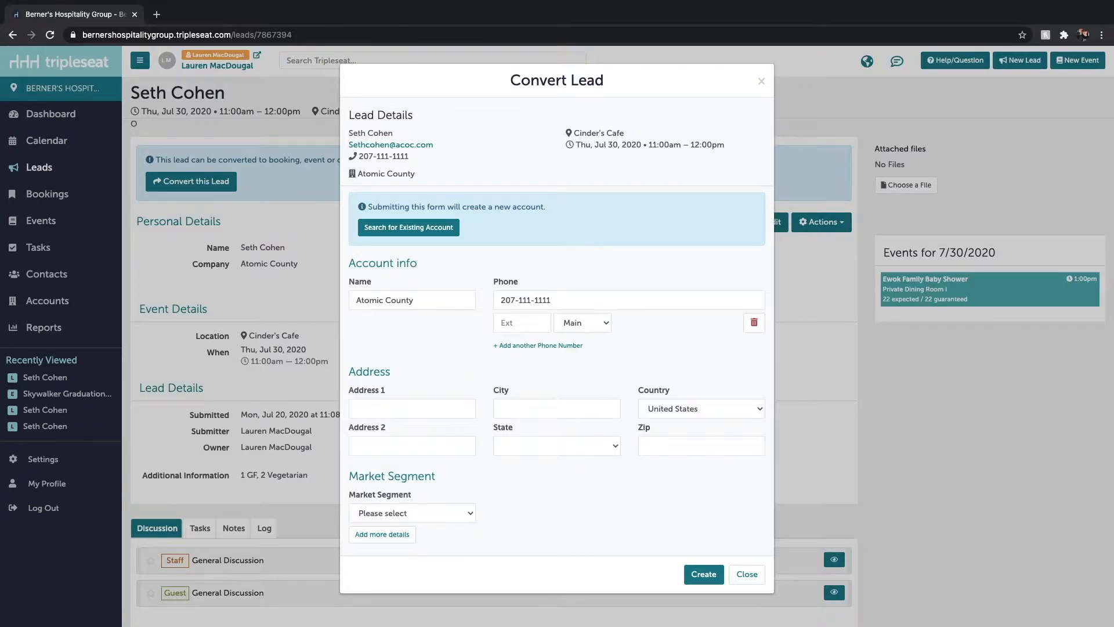
pyautogui.click(630, 299)
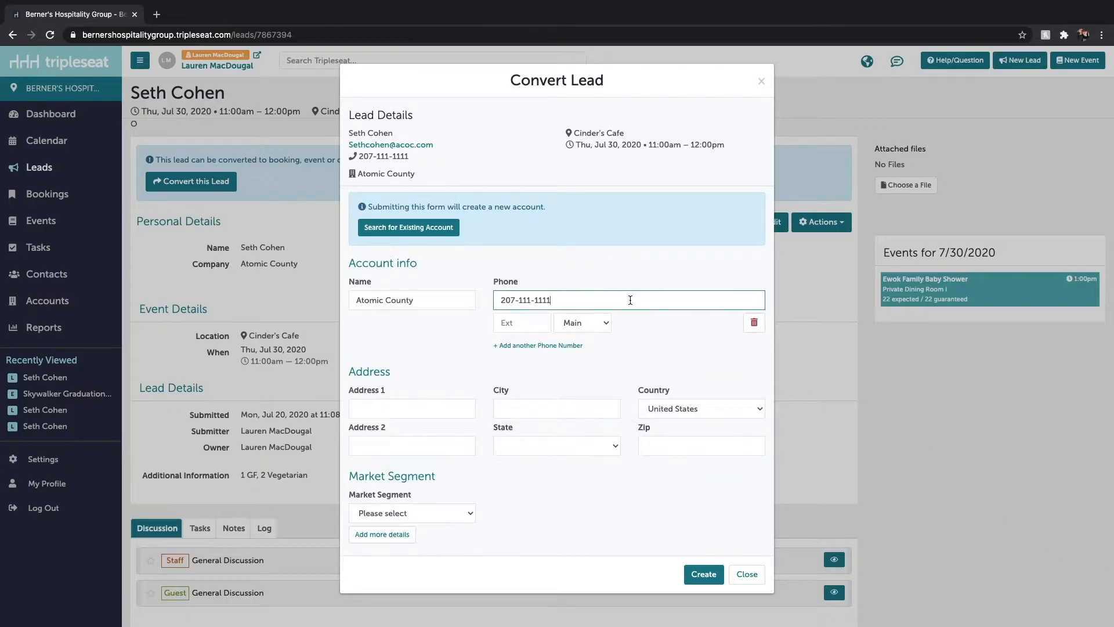
pyautogui.click(702, 574)
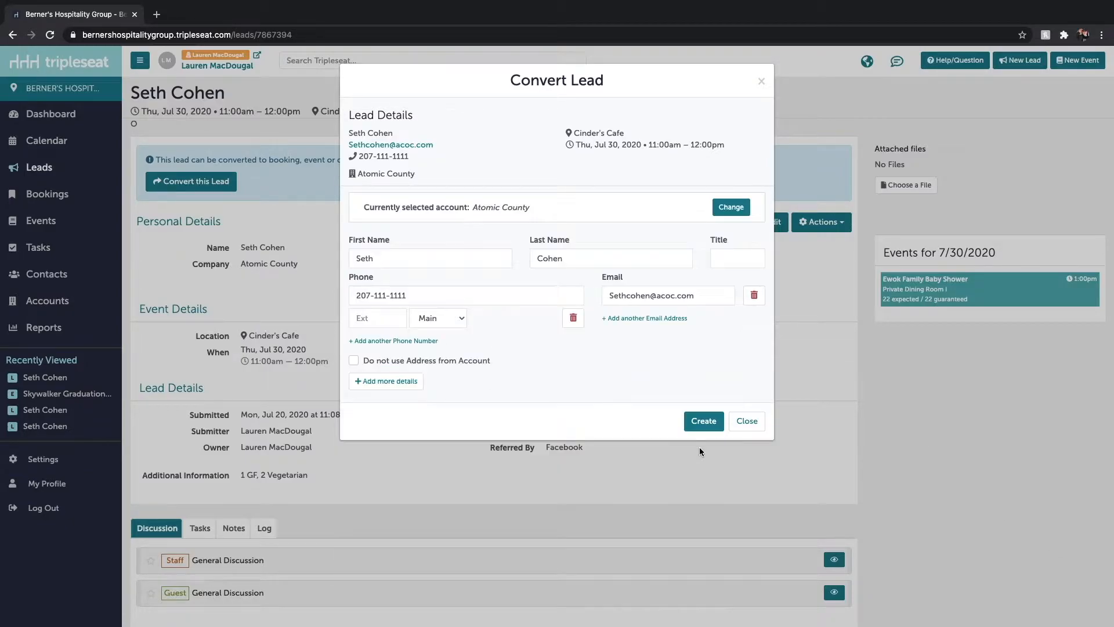
# - Check the prefilled name, phone and email fields and create the contact for the Atomic County account
pyautogui.click(428, 259)
pyautogui.click(597, 255)
pyautogui.click(558, 294)
pyautogui.click(674, 298)
pyautogui.click(704, 422)
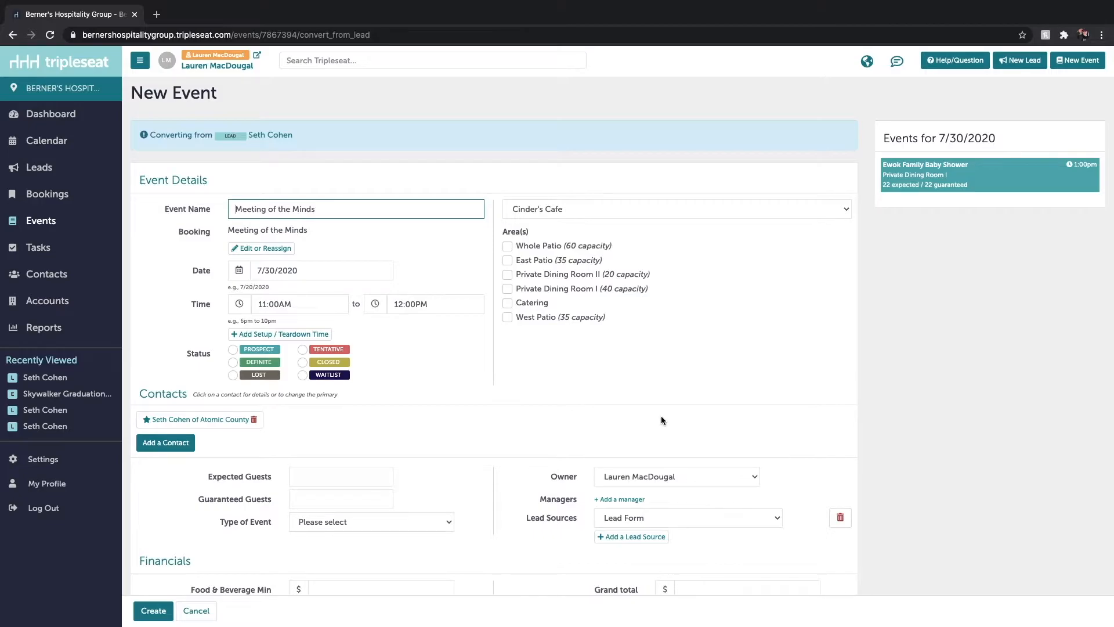
# - Assign the new event to Private Dining Room II and set its status to Prospect
pyautogui.click(561, 276)
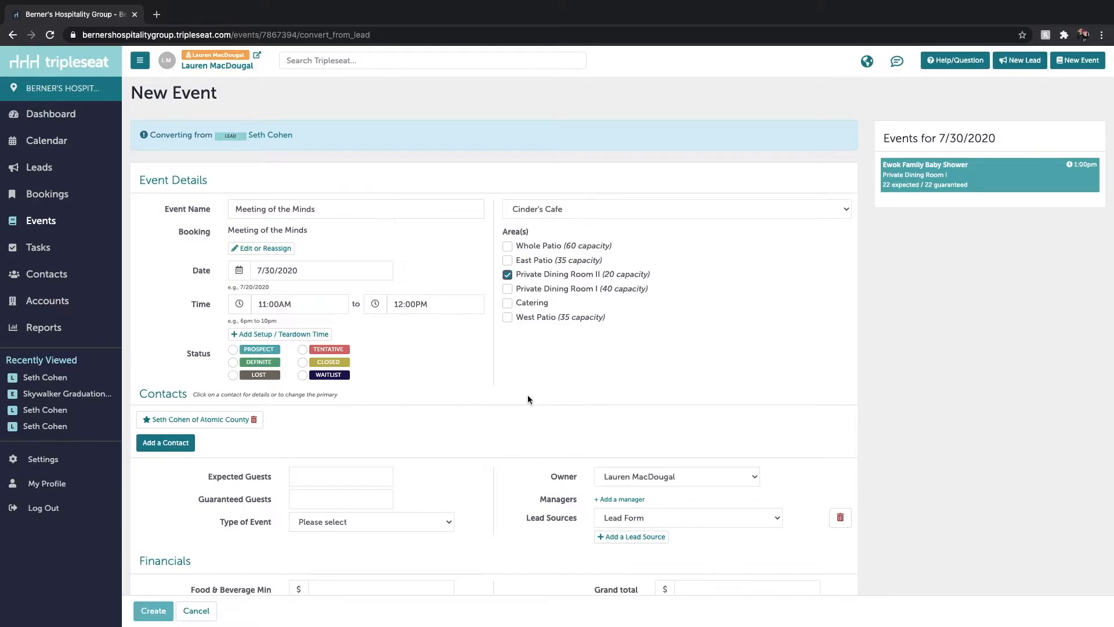
pyautogui.click(232, 349)
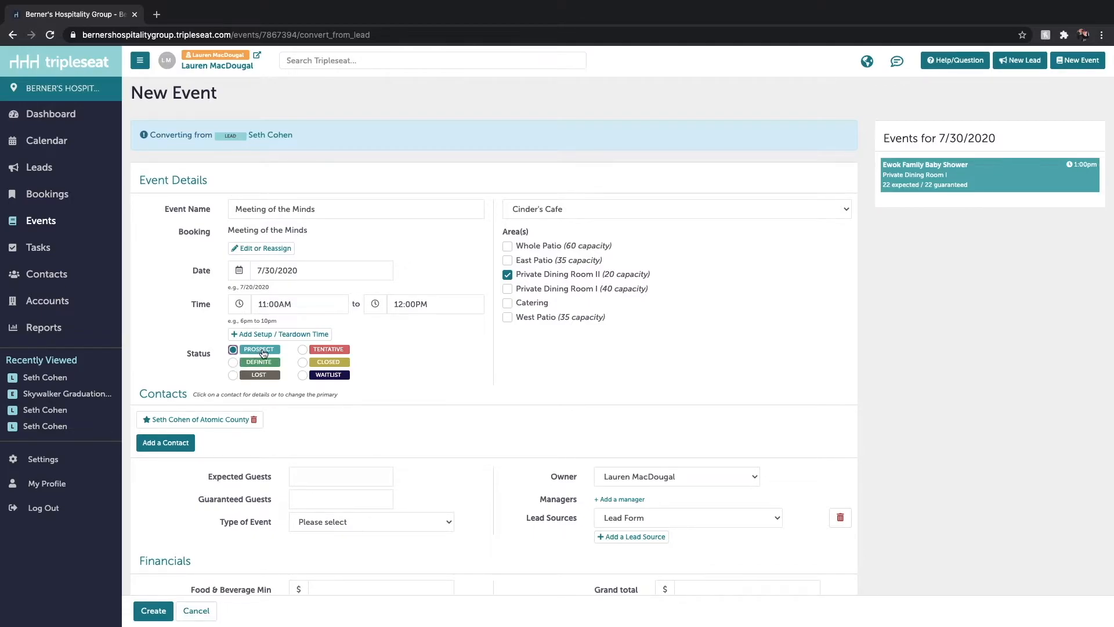
pyautogui.click(301, 349)
pyautogui.click(234, 350)
pyautogui.click(303, 374)
pyautogui.click(233, 350)
# - Add setup and teardown times to the event, with setup starting at 8:30am and teardown ending at 4:30pm on 7/30/2020
pyautogui.click(246, 334)
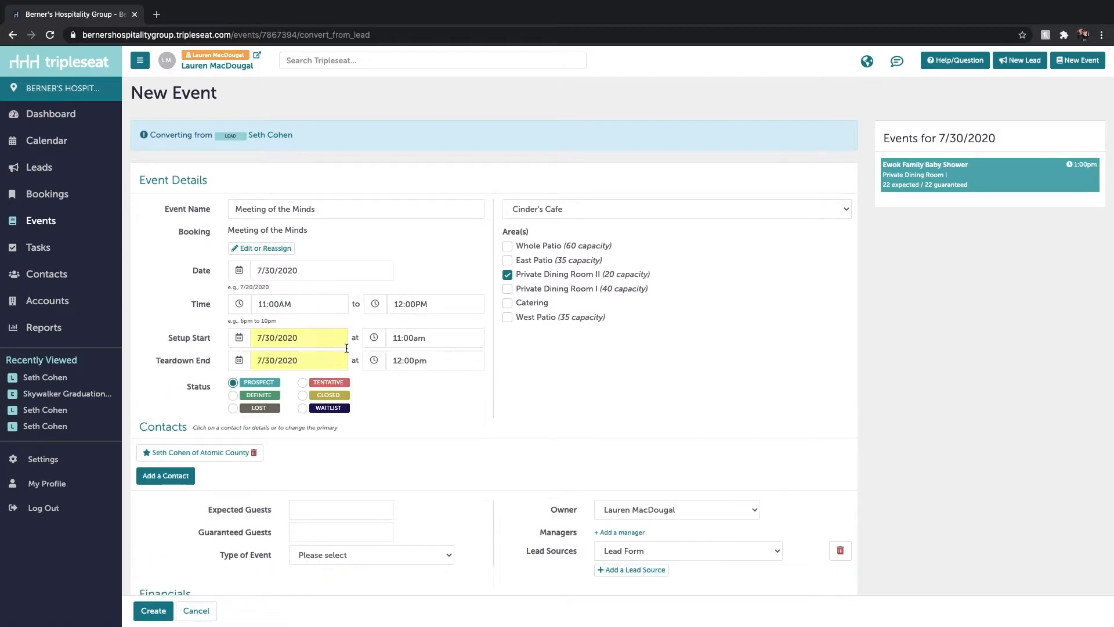
pyautogui.scroll(-5, 422, 401)
pyautogui.click(423, 427)
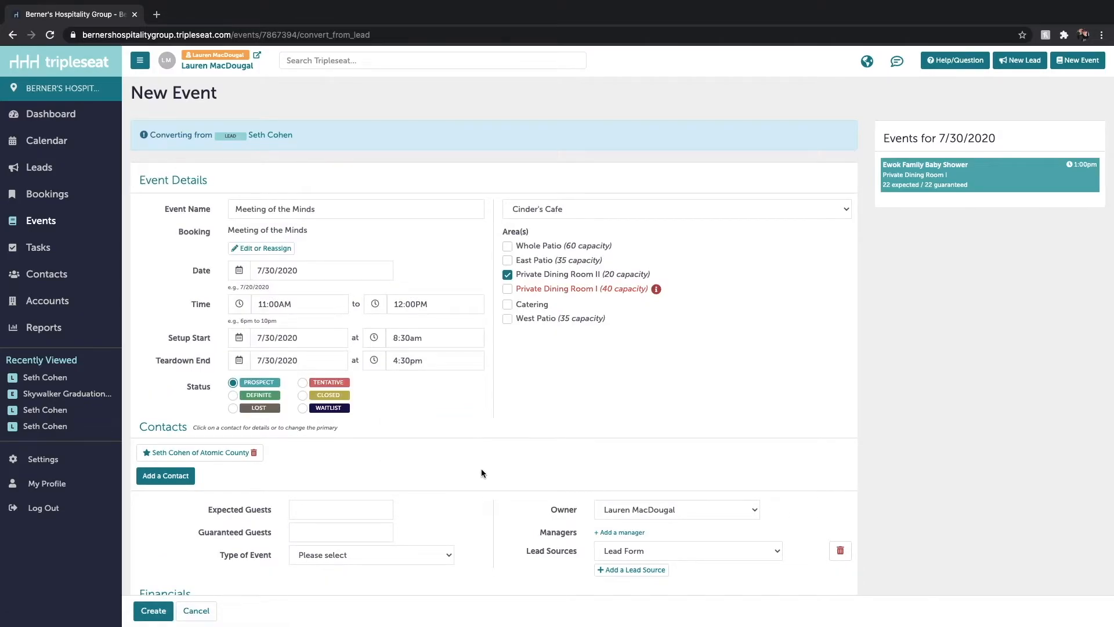
pyautogui.click(322, 359)
pyautogui.click(310, 336)
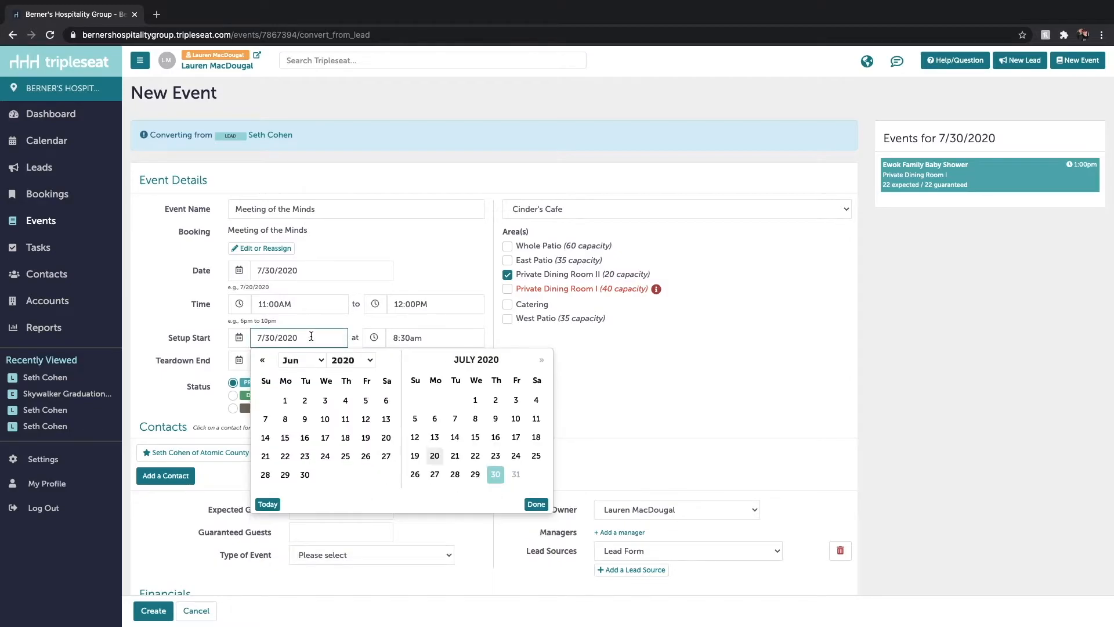
pyautogui.click(189, 336)
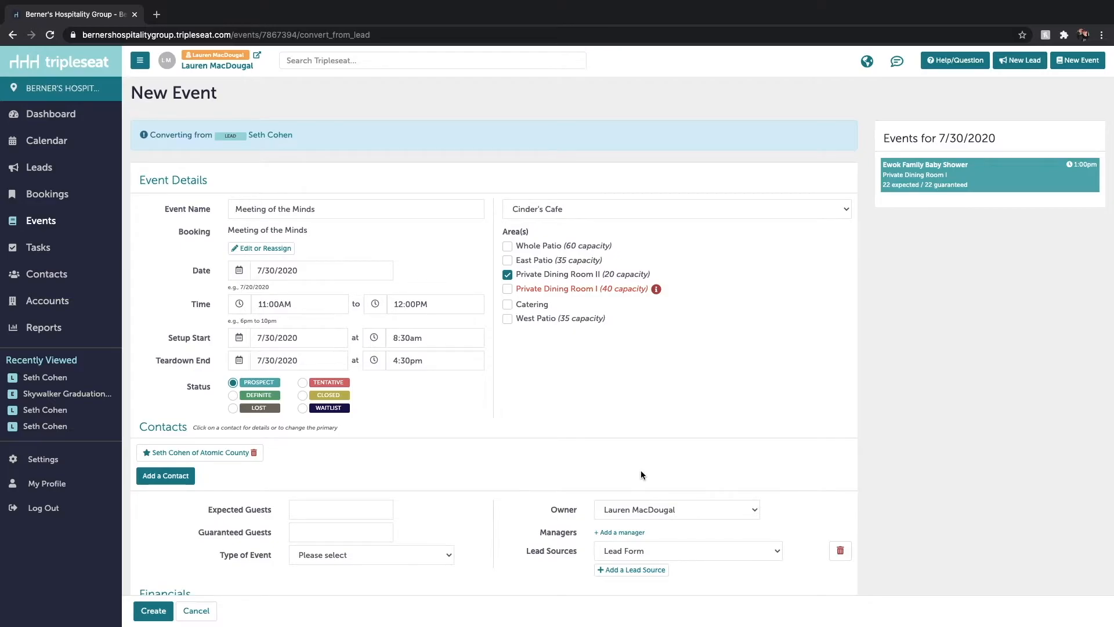
# - Review the available event types without choosing one, and create the Meeting of the Minds event
pyautogui.scroll(-1, 640, 474)
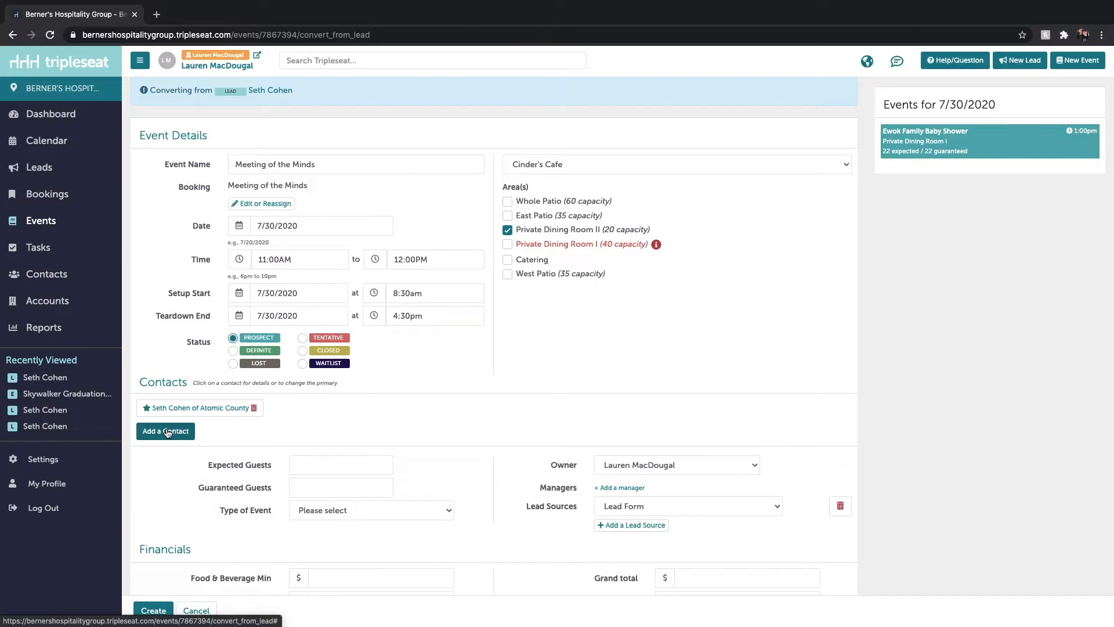
pyautogui.scroll(-2, 446, 428)
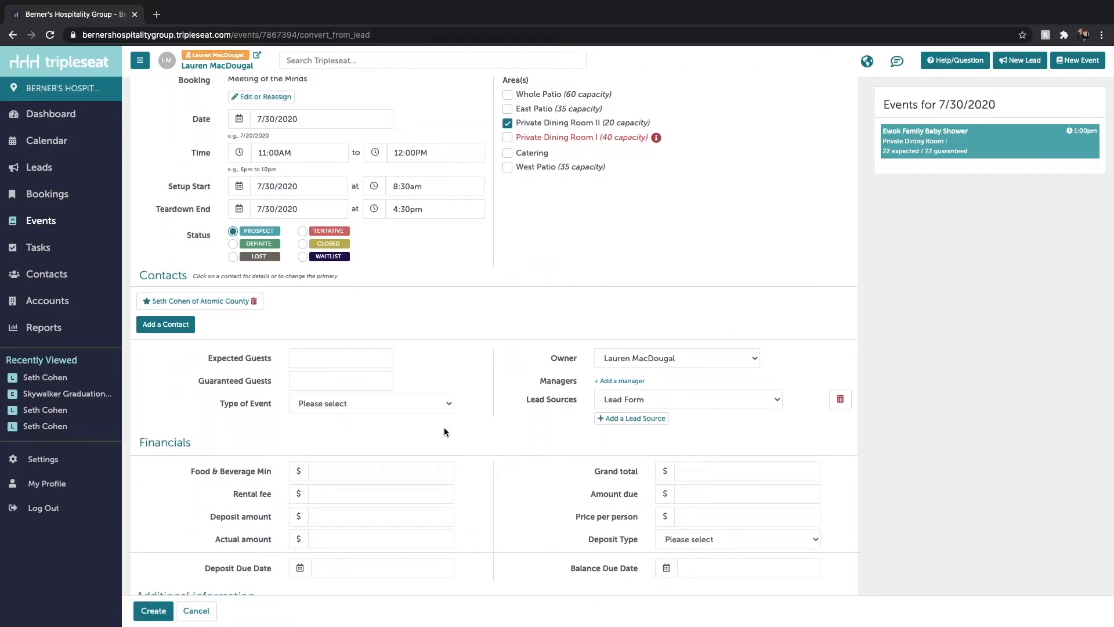
pyautogui.moveTo(218, 399); pyautogui.dragTo(269, 402)
pyautogui.click(372, 405)
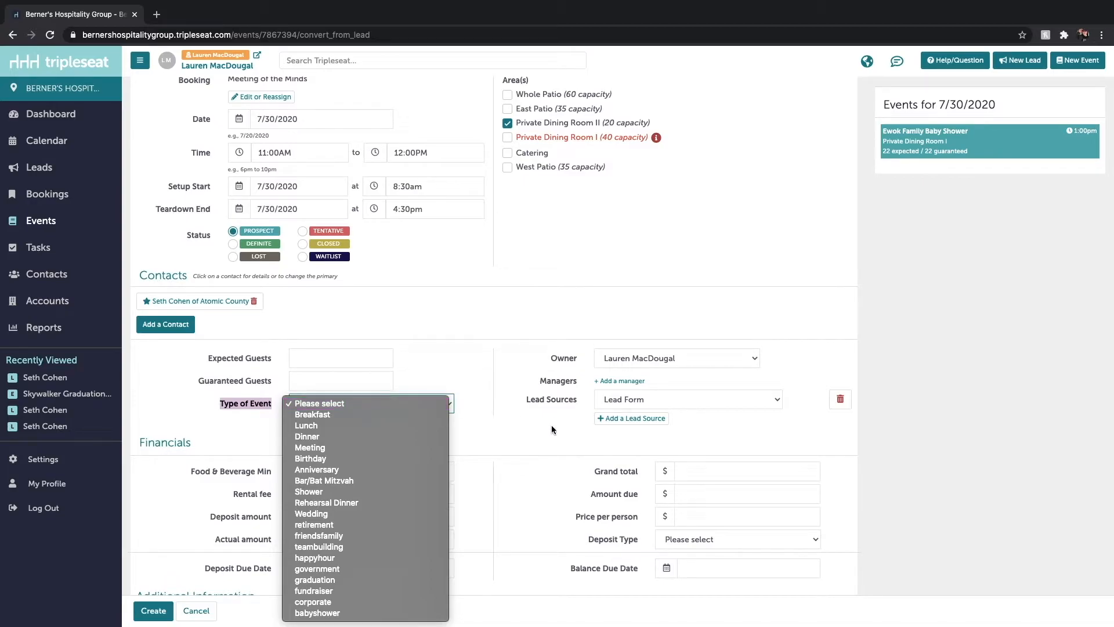
pyautogui.click(551, 482)
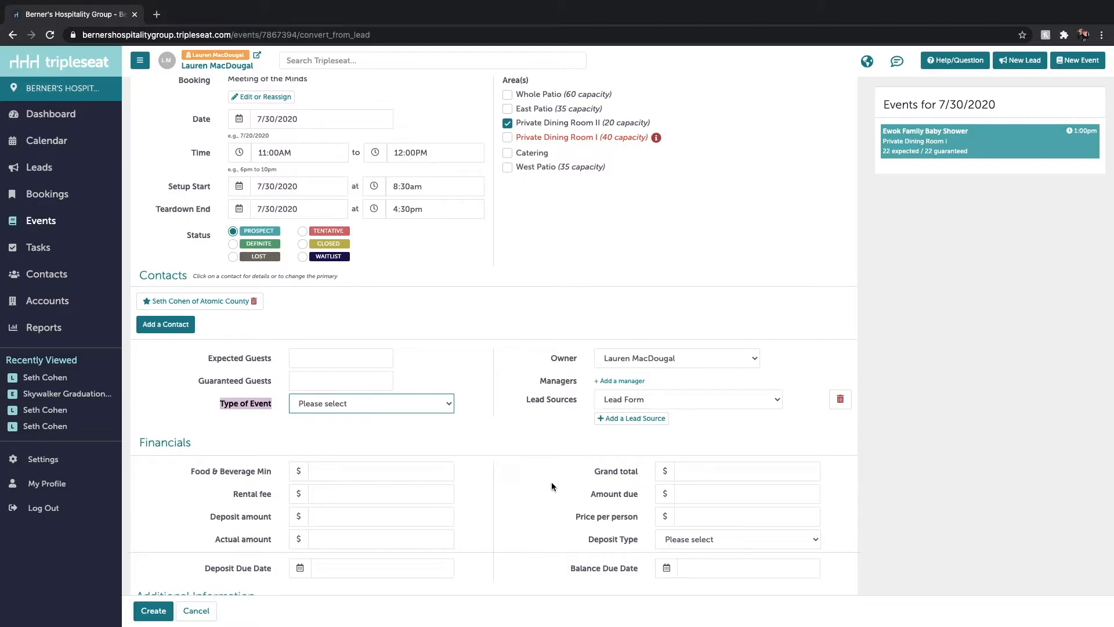
pyautogui.click(153, 610)
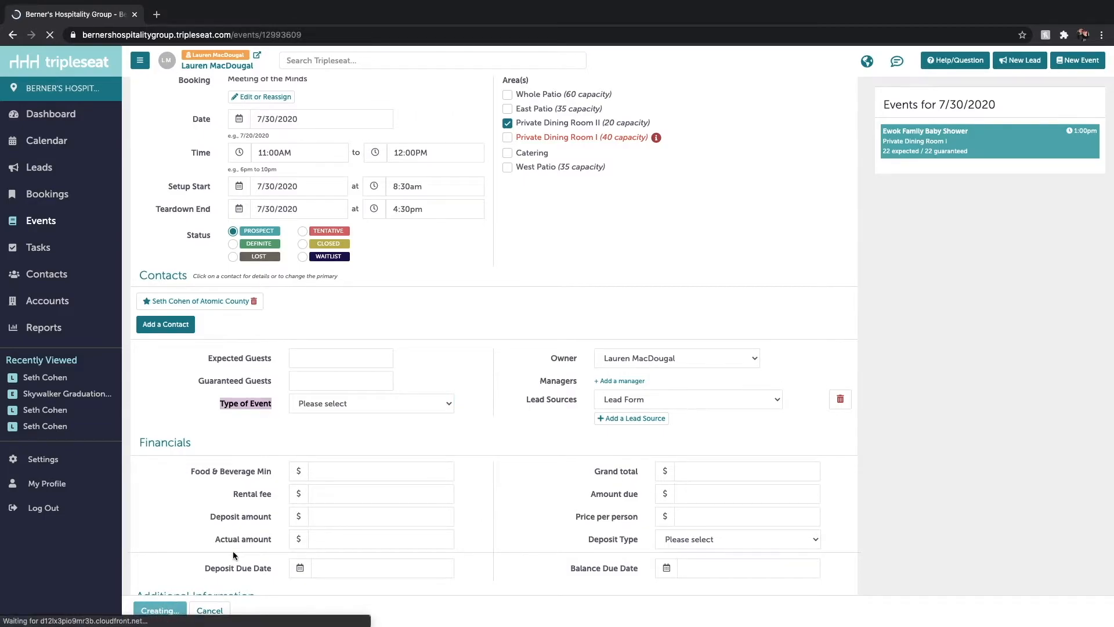
# - Open the July 2020 calendar and view the Skywalker Graduation Party's Contract & Event Order document
pyautogui.click(46, 140)
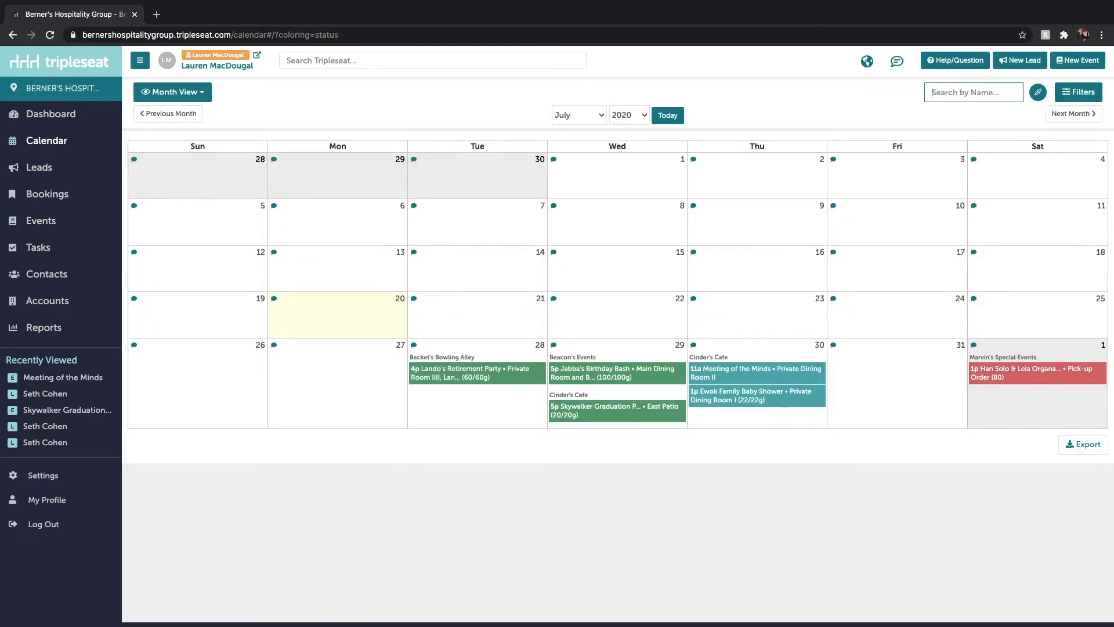
pyautogui.click(597, 414)
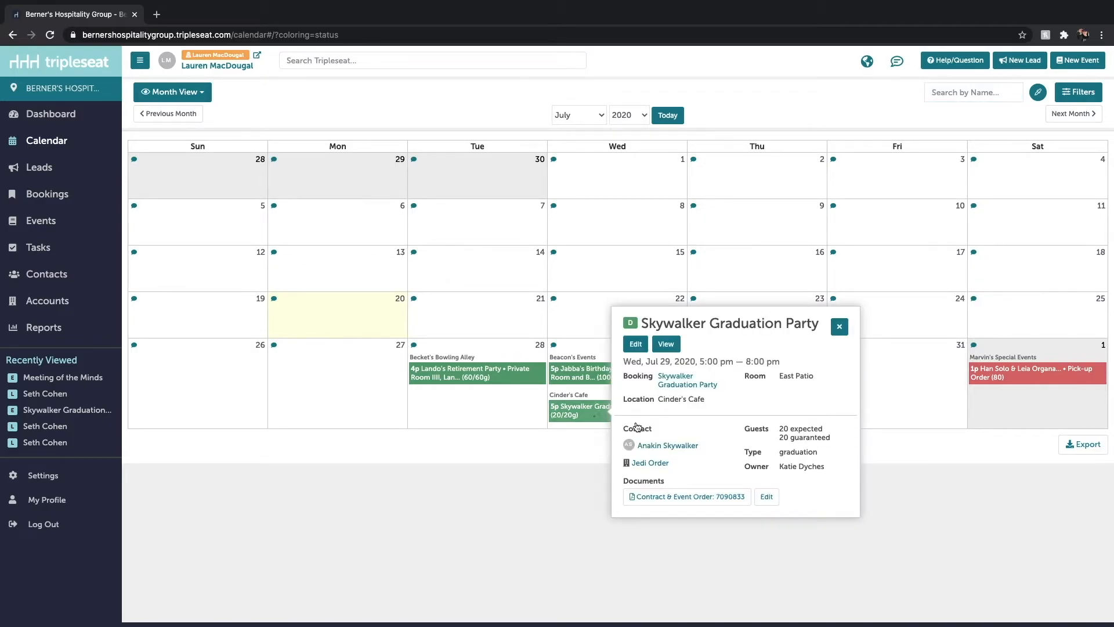
pyautogui.click(686, 496)
pyautogui.click(648, 405)
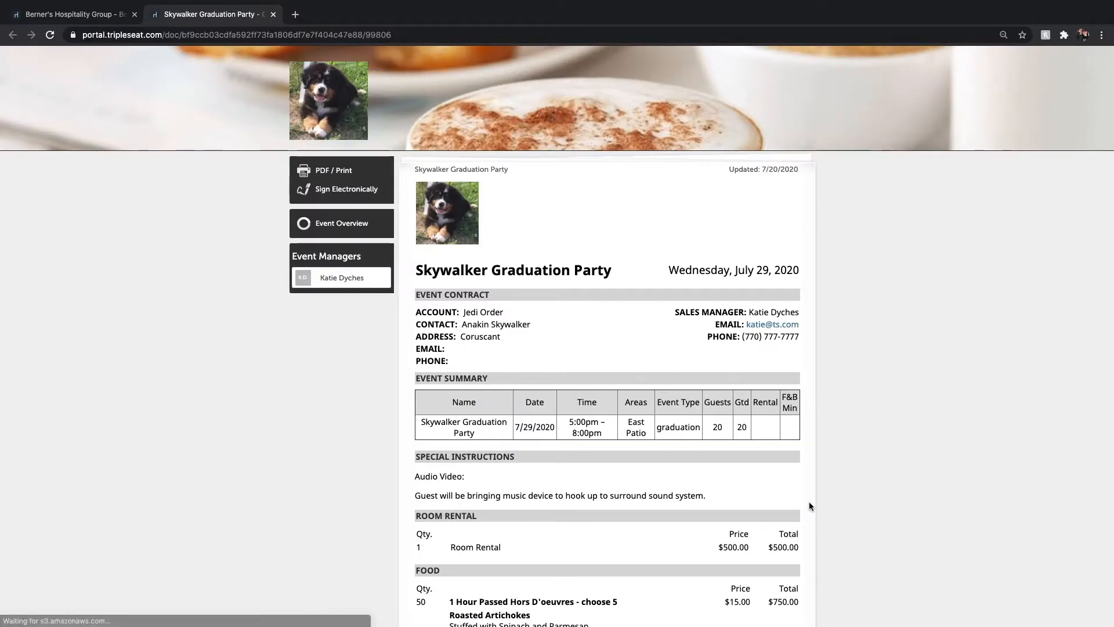
# - Leave the document and start a 7/31/2020 calendar note titled Painting Main Dining Room for the Main Dining Room of Beacon's Events
pyautogui.press('super+w')
pyautogui.click(837, 328)
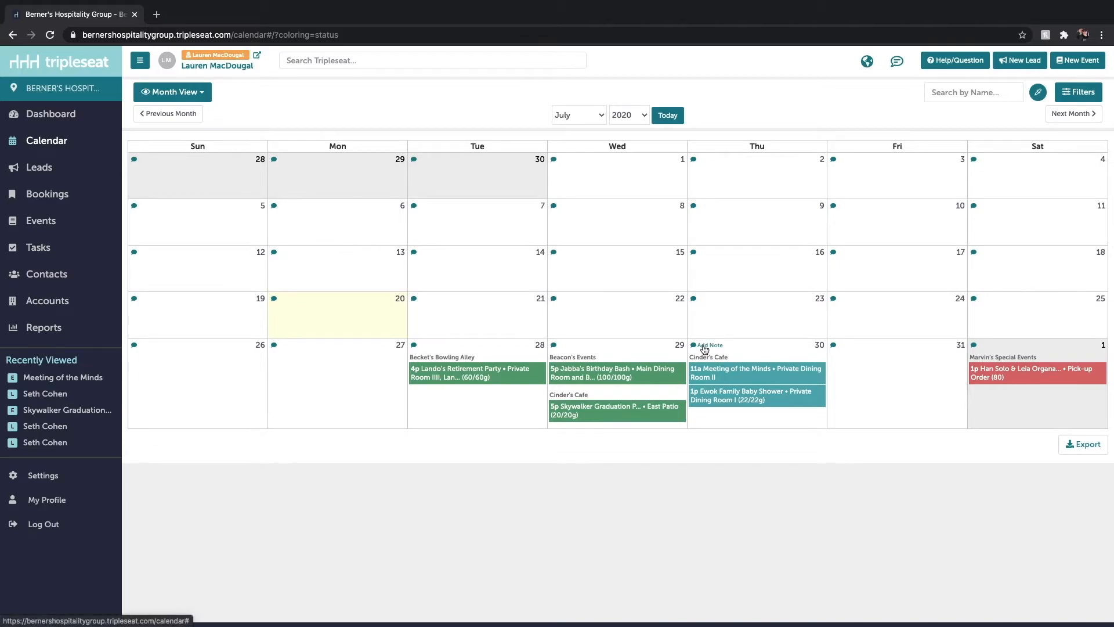
pyautogui.click(846, 346)
pyautogui.click(402, 165)
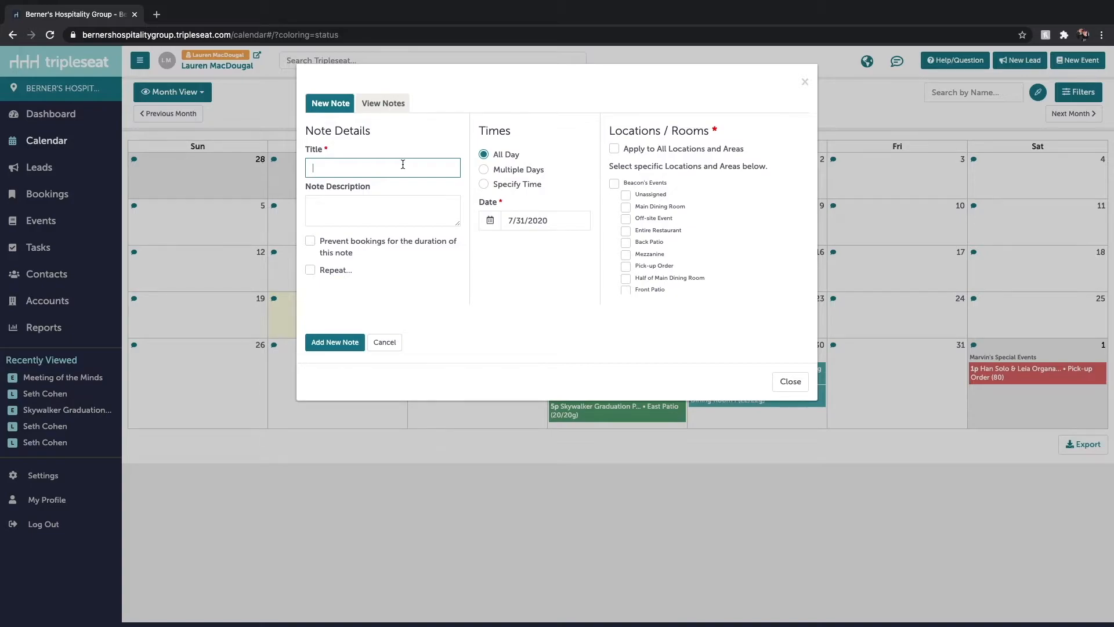
pyautogui.write('Painting Main Dining Room')
pyautogui.click(626, 208)
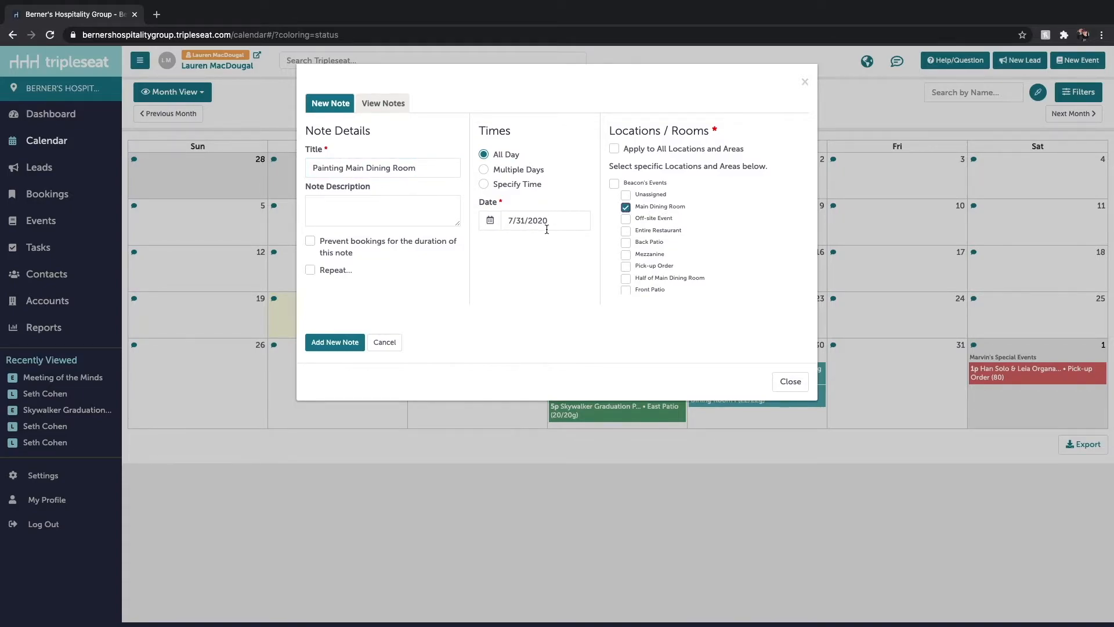
# - Make the painting note span multiple days through 8/7/2020 and have it prevent bookings for its duration
pyautogui.click(496, 187)
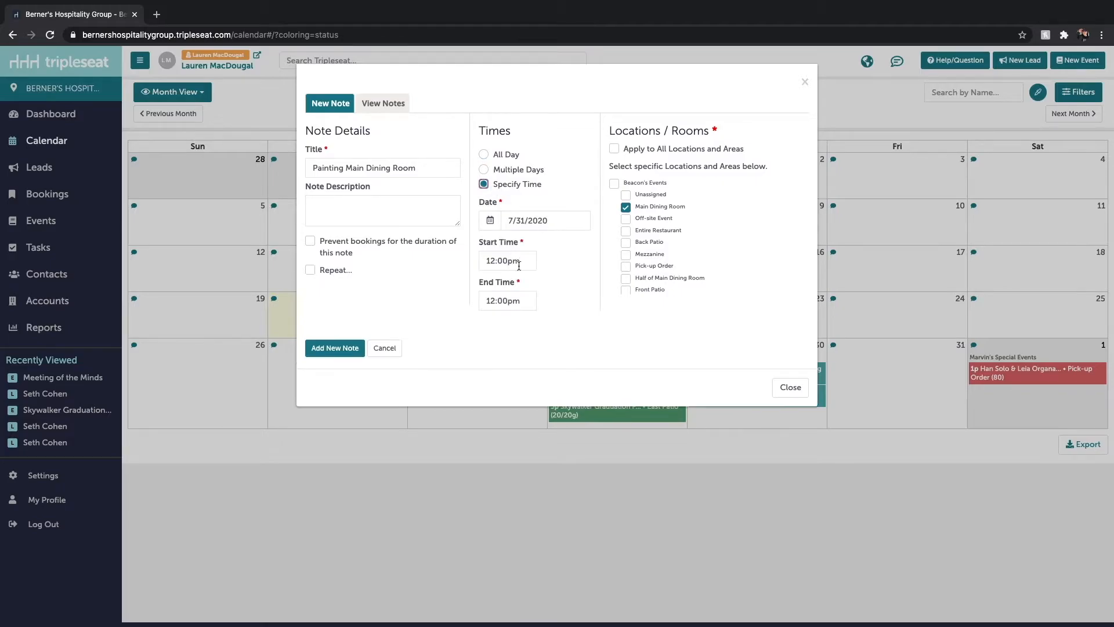
pyautogui.click(504, 171)
pyautogui.click(545, 260)
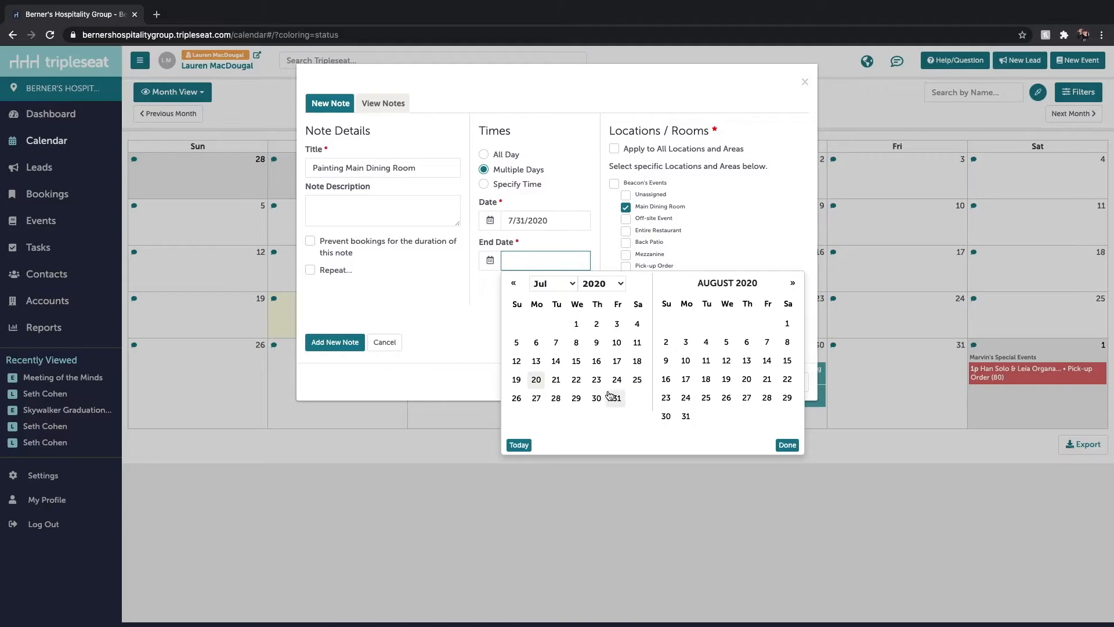
pyautogui.click(766, 343)
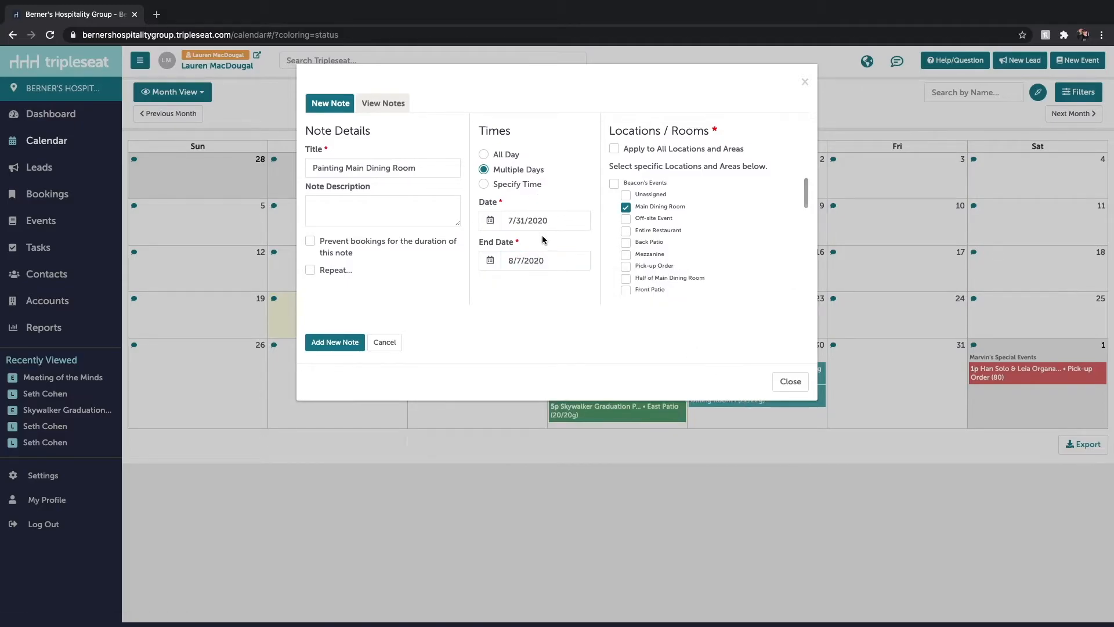
pyautogui.click(311, 240)
# - Change the note to a specific time ending at 2:00pm on 7/31/2020 and retitle it Staff Meeting
pyautogui.click(518, 185)
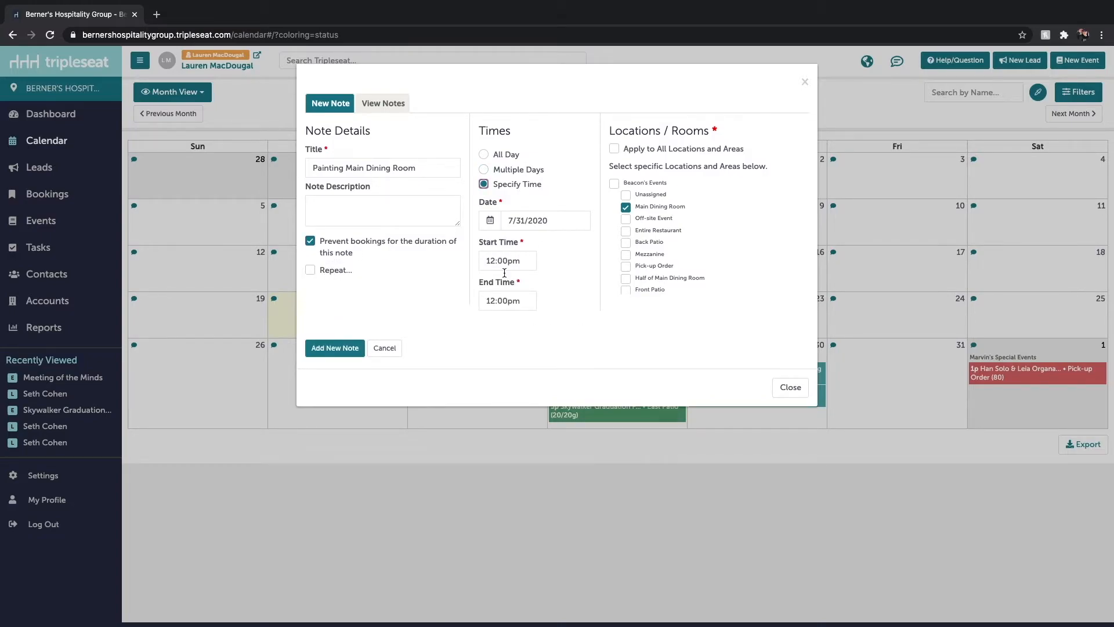
pyautogui.click(508, 300)
pyautogui.scroll(-5, 535, 370)
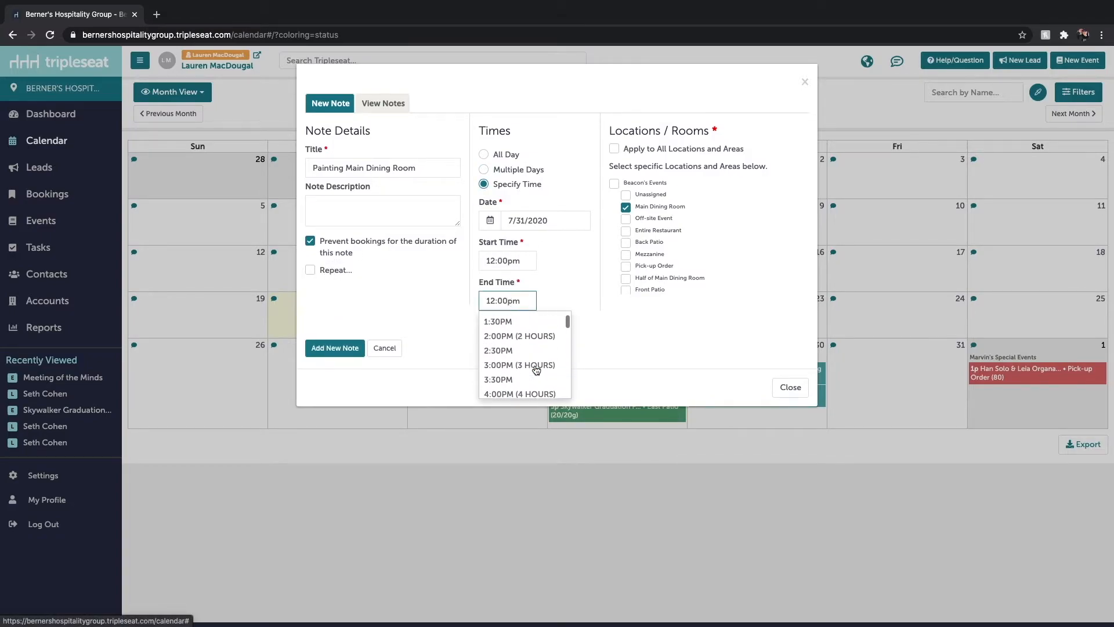
pyautogui.click(534, 365)
pyautogui.tripleClick(361, 169)
pyautogui.write('Staff Meeting')
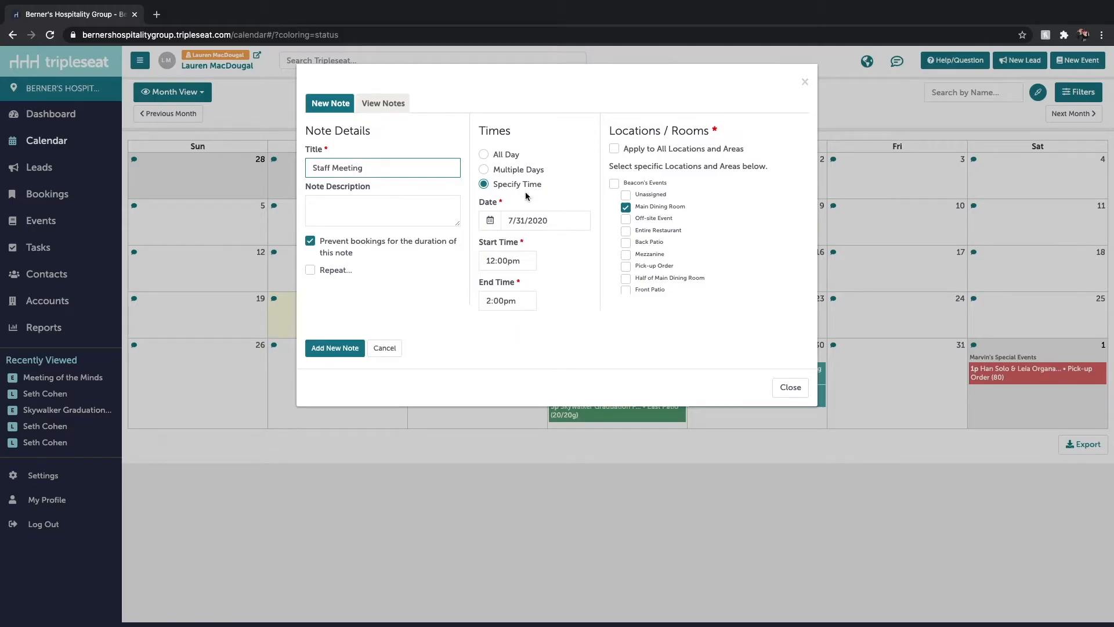
# - Try to repeat the Staff Meeting note weekly on Friday for 40 occurrences, and leave the note without adding it
pyautogui.click(317, 275)
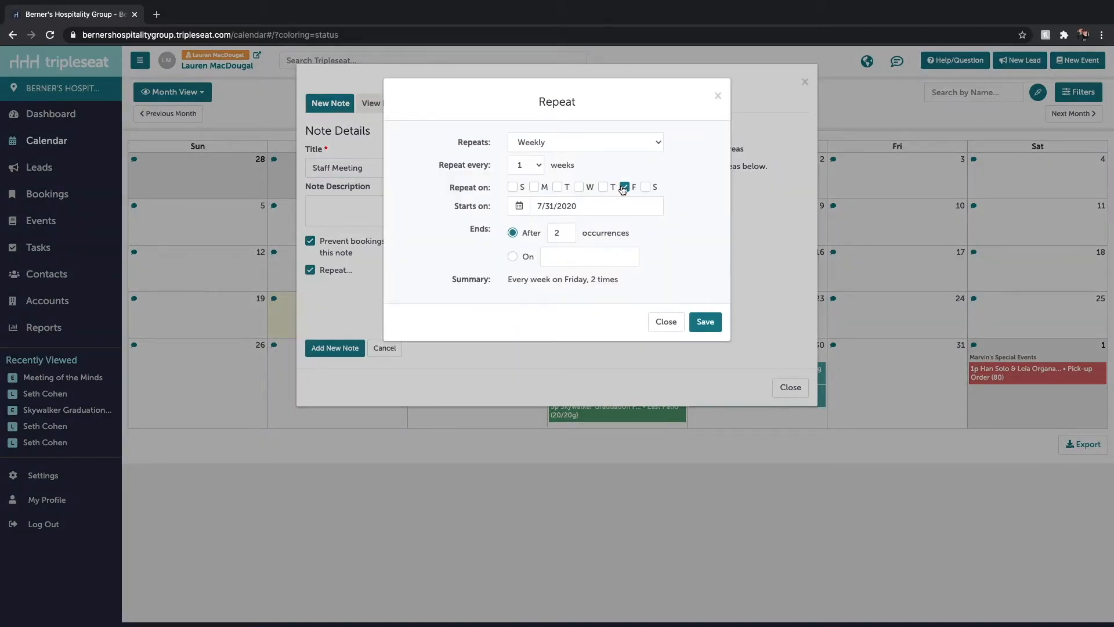
pyautogui.click(540, 234)
pyautogui.write('40')
pyautogui.press('Escape')
# - Open the full Skywalker Graduation Party event from the calendar and show its documents
pyautogui.click(603, 410)
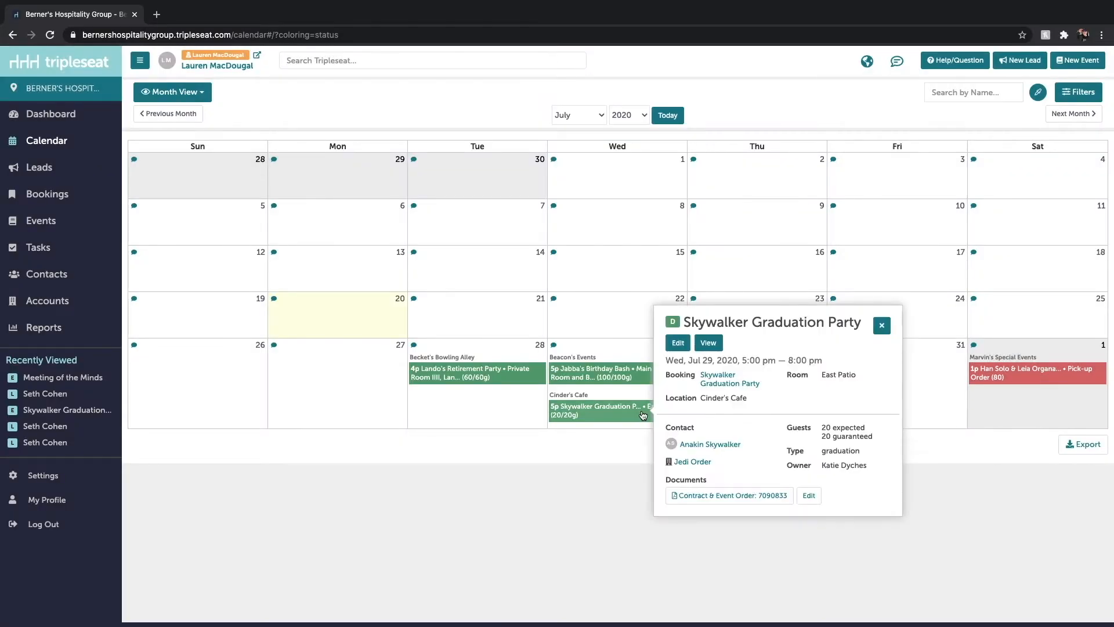
pyautogui.click(713, 344)
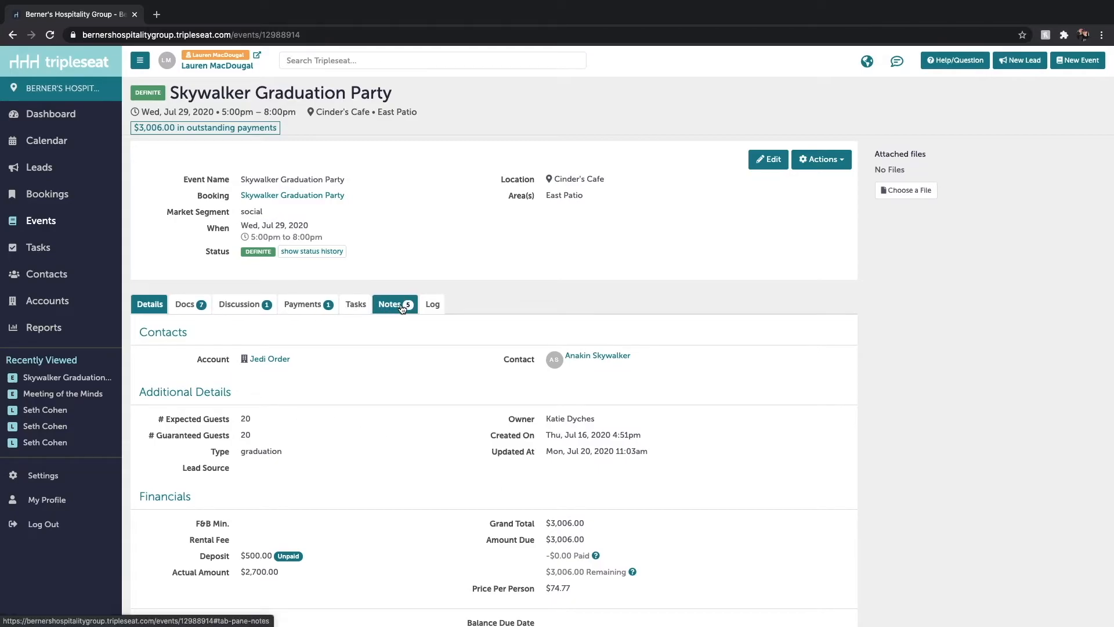
pyautogui.click(240, 304)
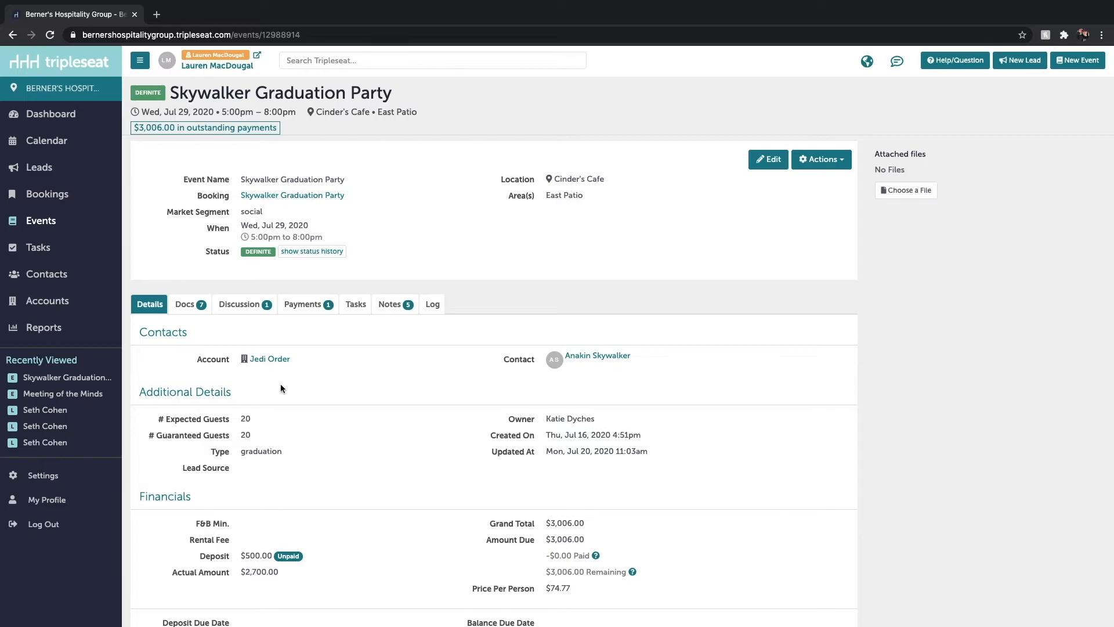
pyautogui.click(186, 304)
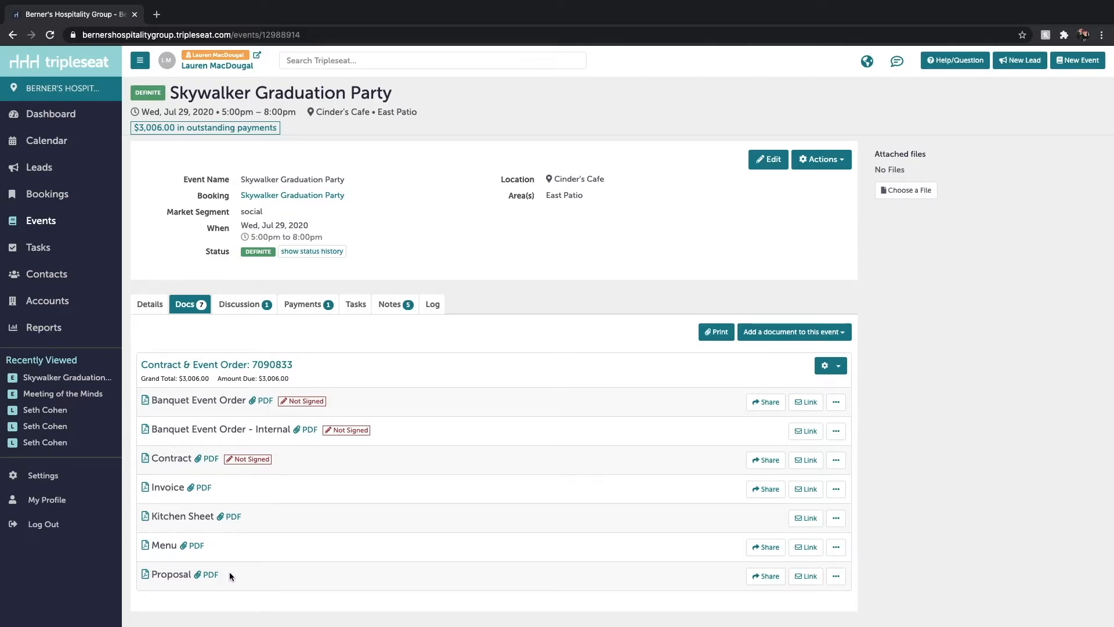
# - Open the event's Contract & Event Order for editing and review its event table, special instructions and room rental
pyautogui.click(777, 335)
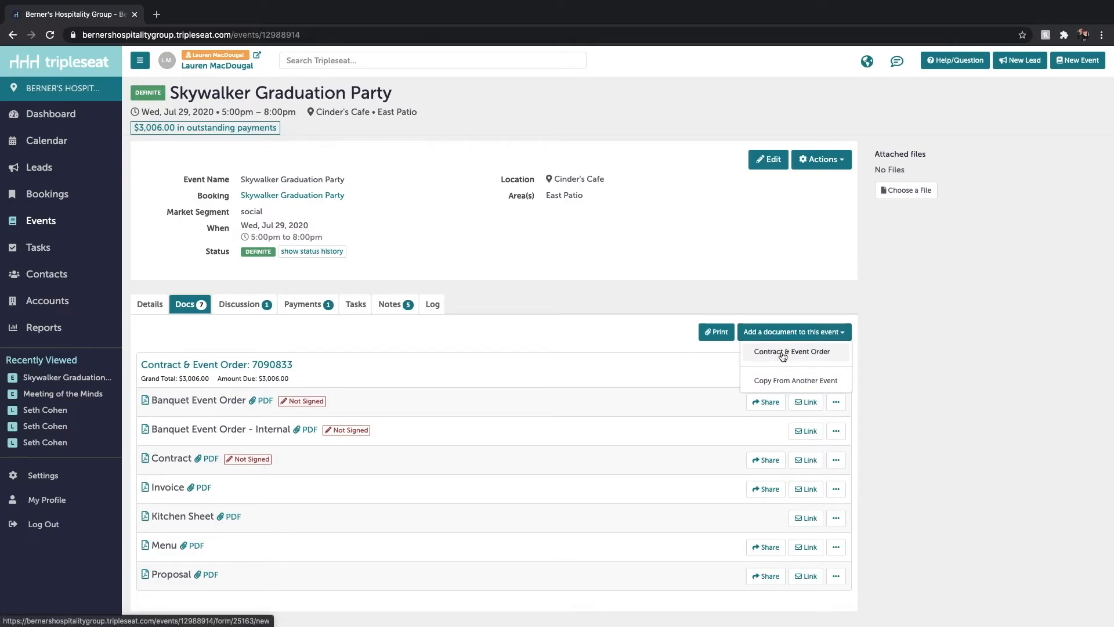
pyautogui.click(782, 353)
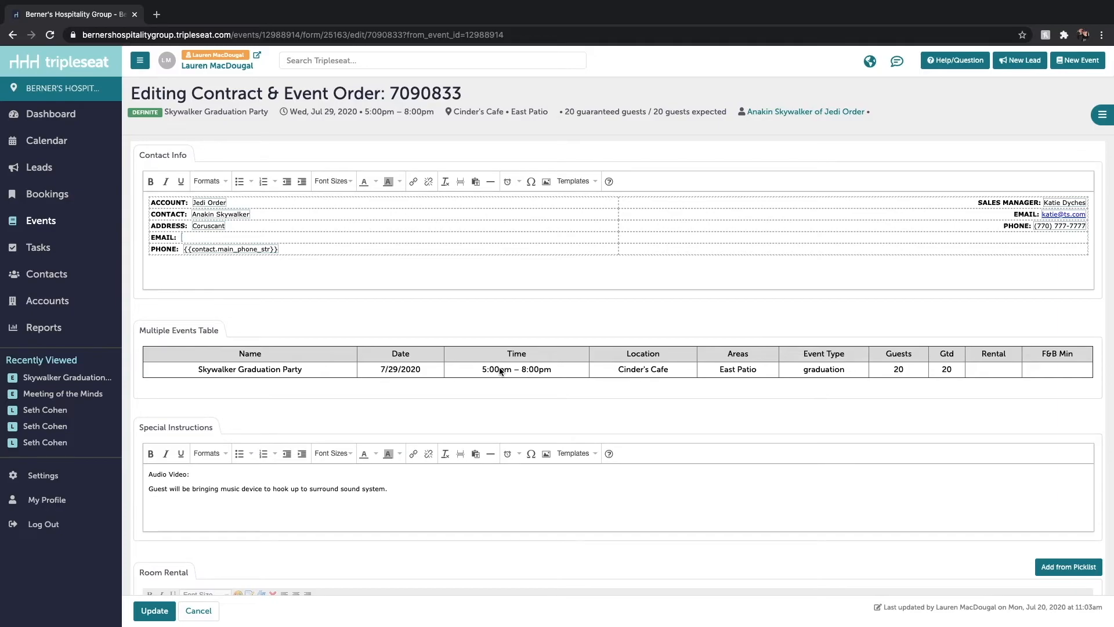
pyautogui.scroll(-2, 500, 371)
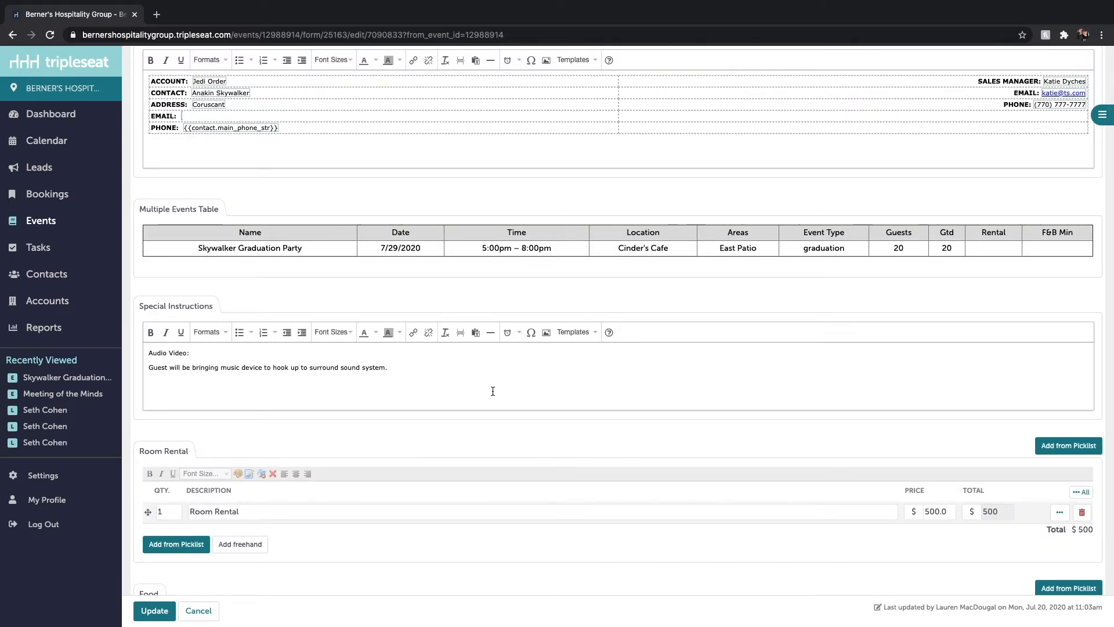
pyautogui.moveTo(388, 367); pyautogui.dragTo(206, 351)
pyautogui.scroll(-3, 320, 440)
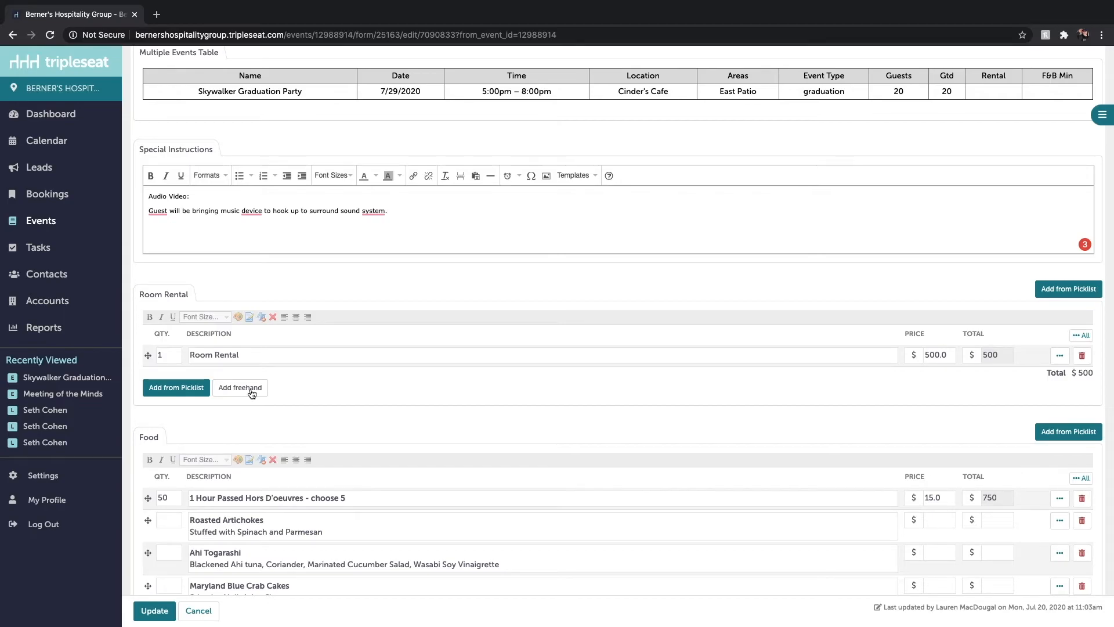
pyautogui.scroll(-5, 268, 447)
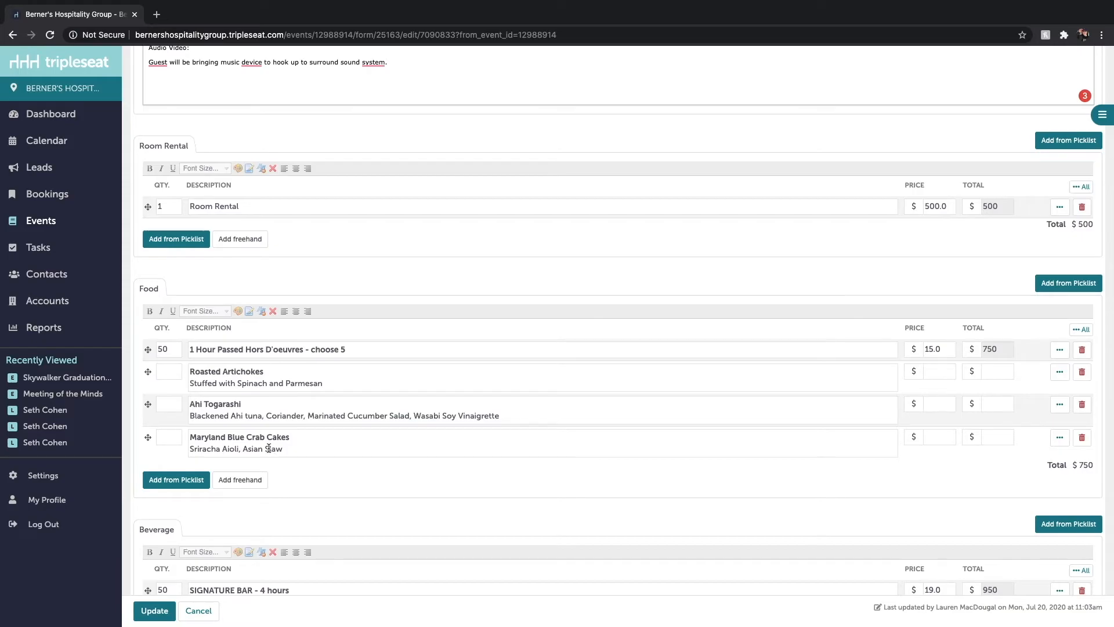
# - Add Bratwurst Cups from the Cocktail Reception Spring 2020 menu to the Food section
pyautogui.click(160, 484)
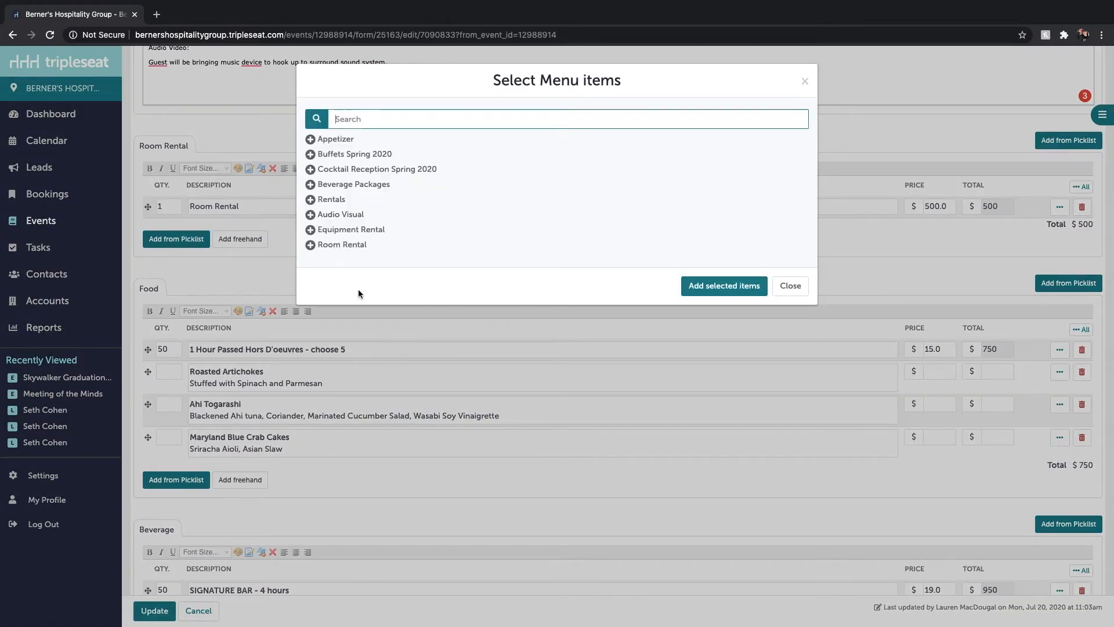
pyautogui.click(356, 170)
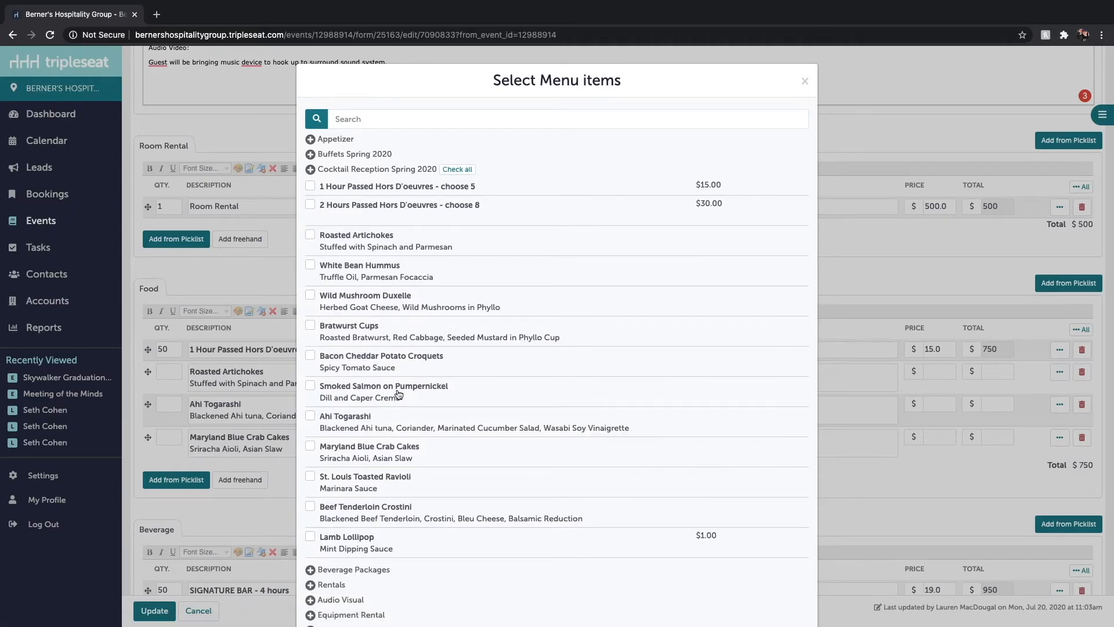
pyautogui.click(458, 169)
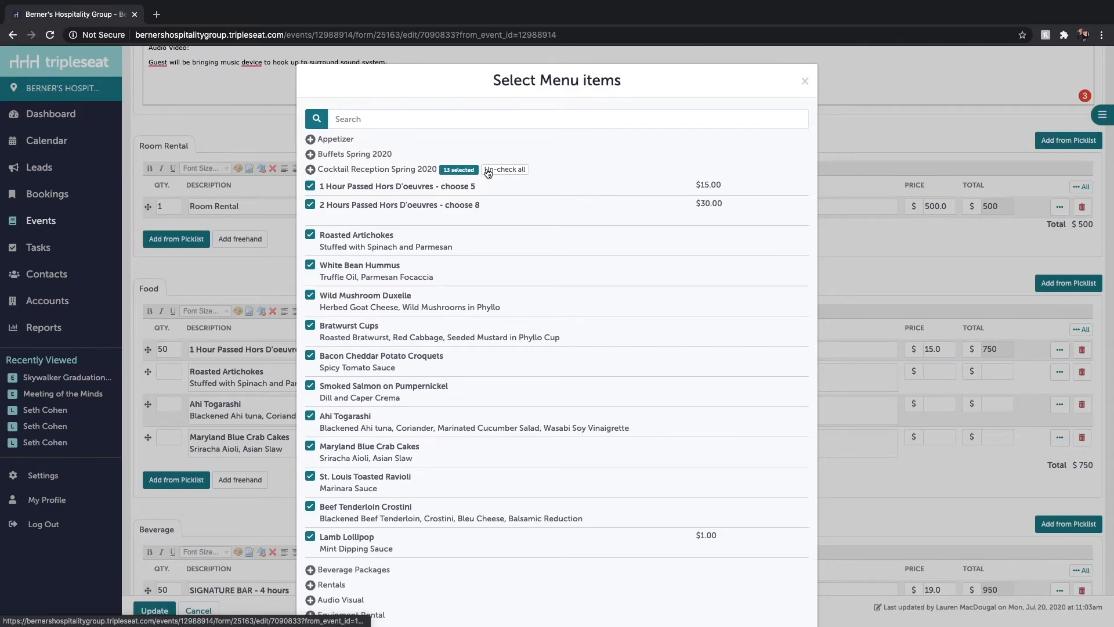
pyautogui.click(487, 170)
pyautogui.click(357, 337)
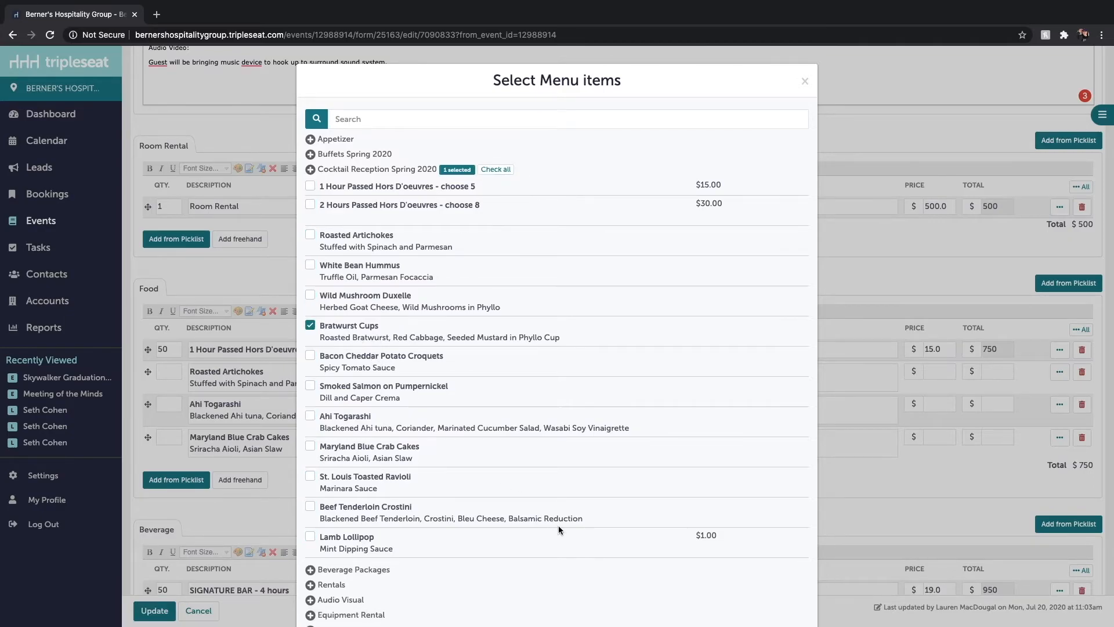
pyautogui.scroll(-2, 558, 524)
pyautogui.click(719, 591)
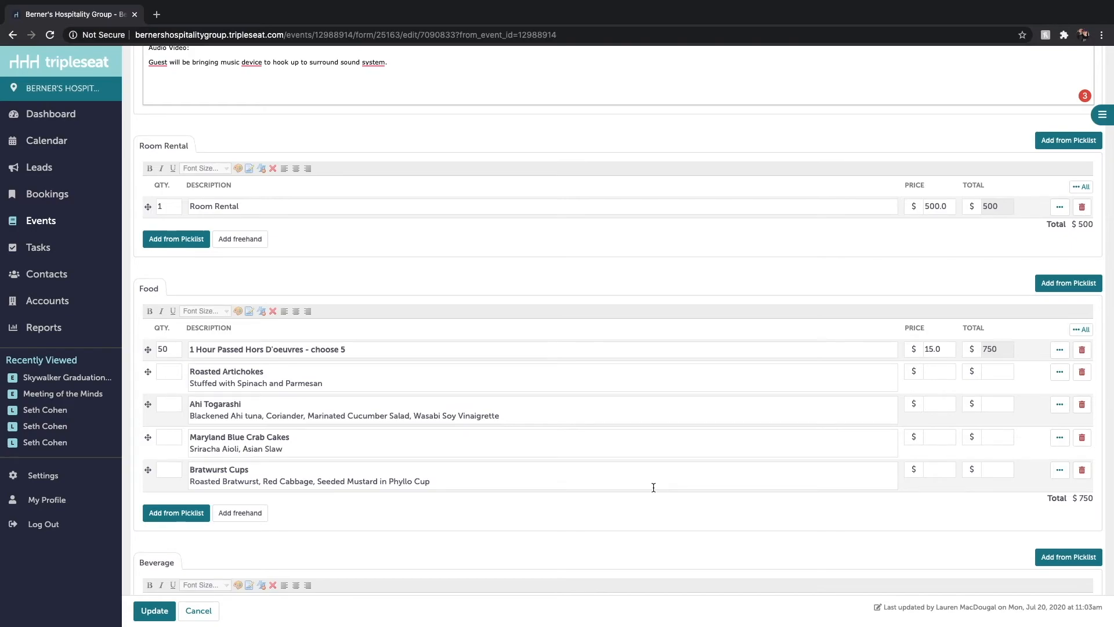
# - Remove Red Cabbage from the Bratwurst Cups description in the Food section
pyautogui.scroll(-2, 653, 487)
pyautogui.doubleClick(165, 285)
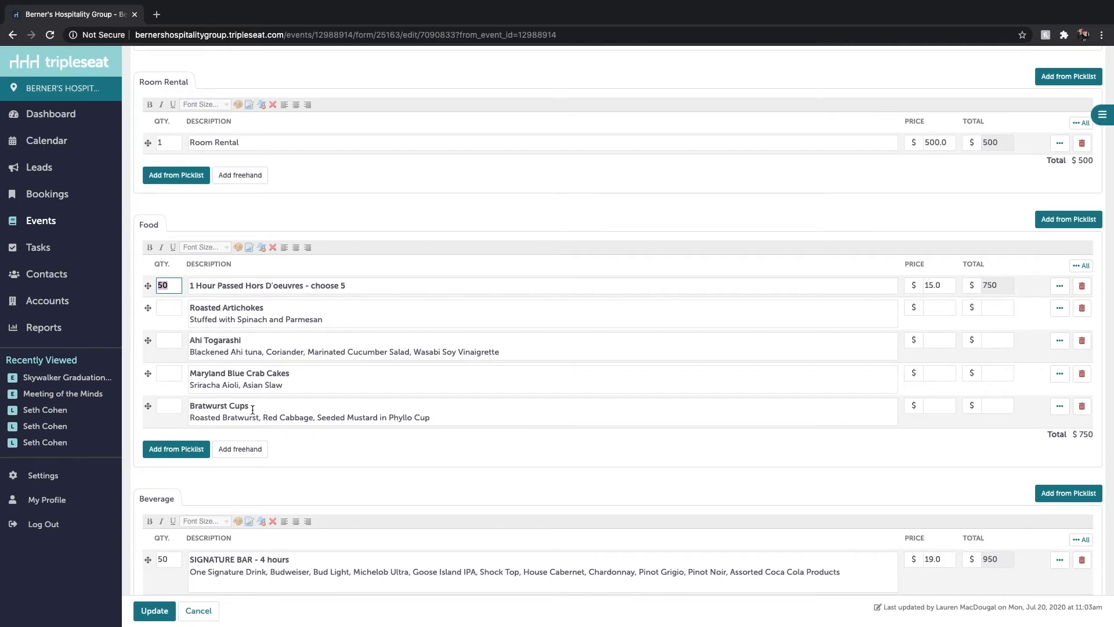
pyautogui.moveTo(259, 417); pyautogui.dragTo(313, 418)
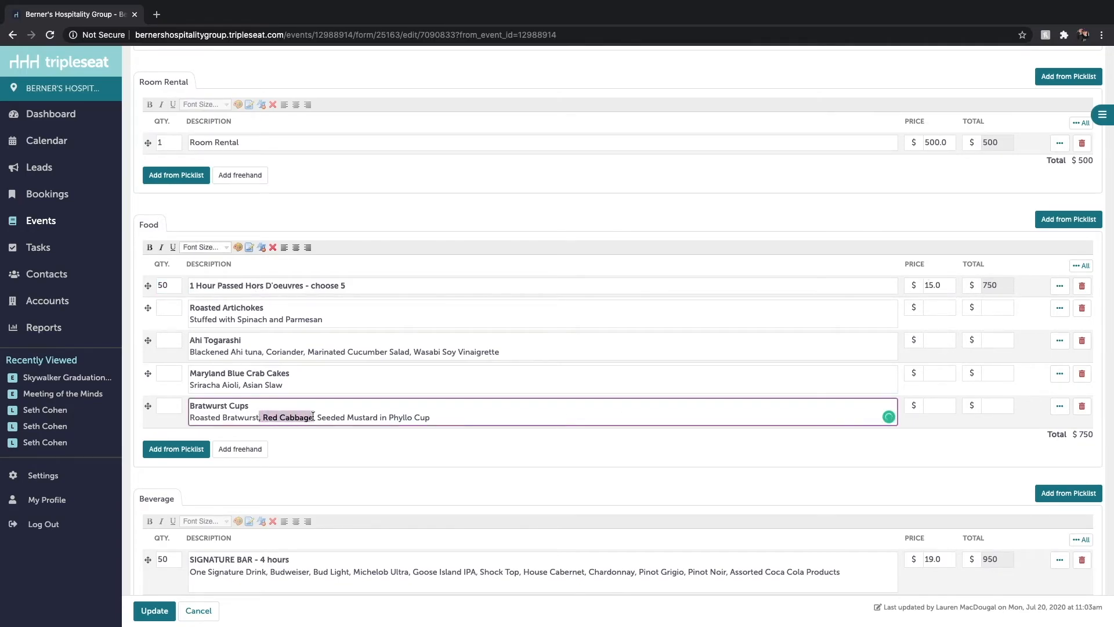
pyautogui.press('BackSpace')
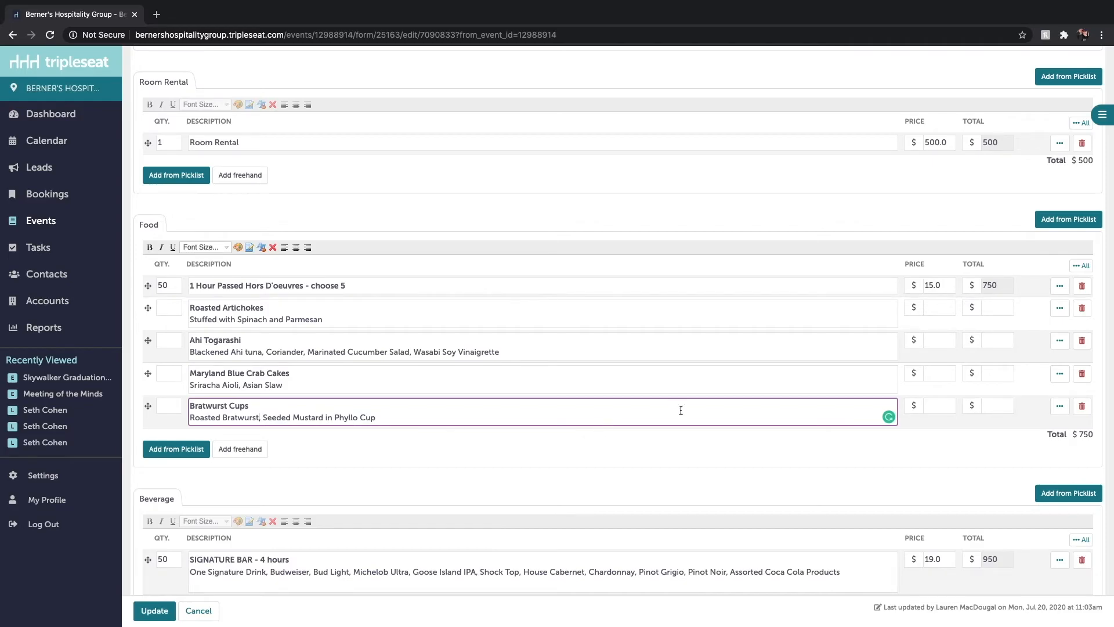
pyautogui.click(939, 285)
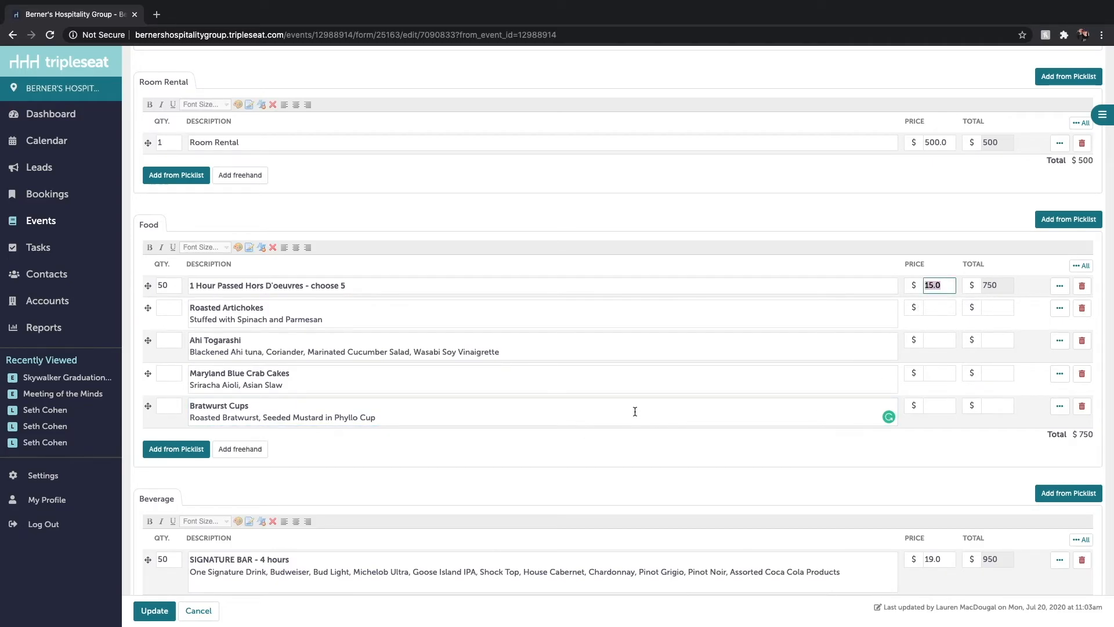
# - Insert the saved template with highboy tables, linens and the floor plan into the Setup section
pyautogui.scroll(-2, 635, 411)
pyautogui.scroll(-8, 622, 419)
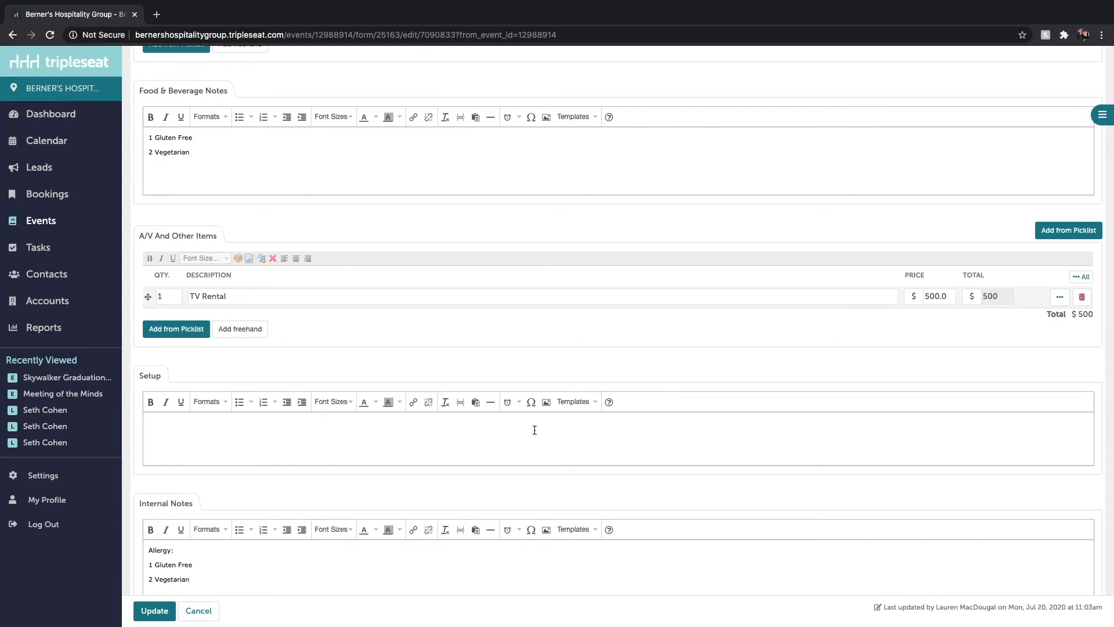
pyautogui.click(557, 420)
pyautogui.click(575, 404)
pyautogui.moveTo(613, 420)
pyautogui.click(690, 425)
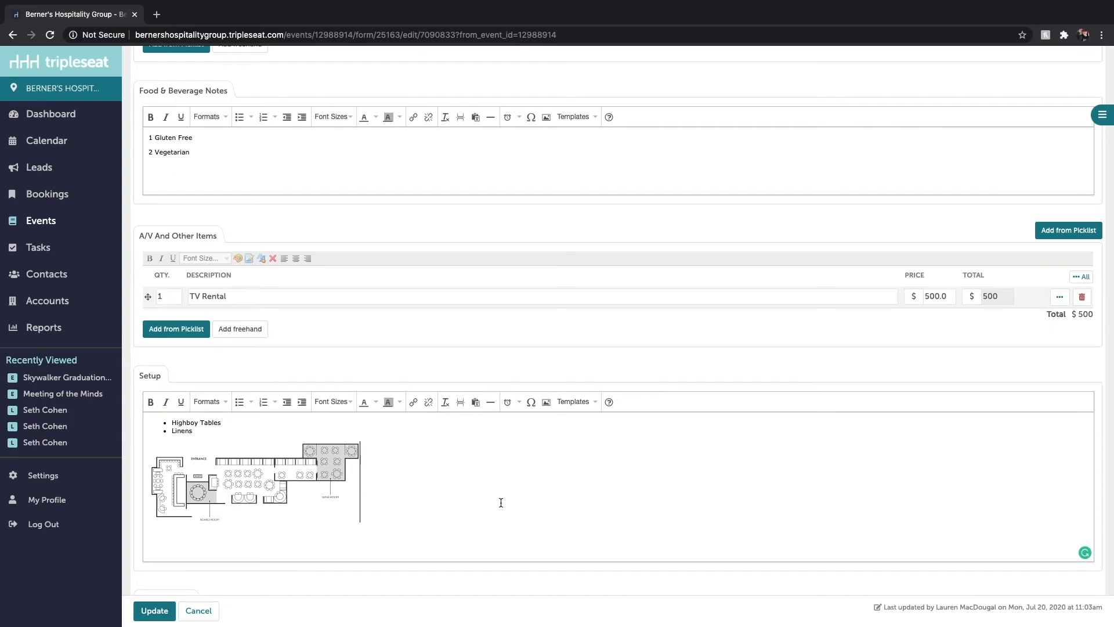
# - Set the Deposit amount in the Billing Widget to 50%
pyautogui.scroll(-10, 500, 502)
pyautogui.scroll(-3, 350, 489)
pyautogui.moveTo(177, 273); pyautogui.dragTo(199, 301)
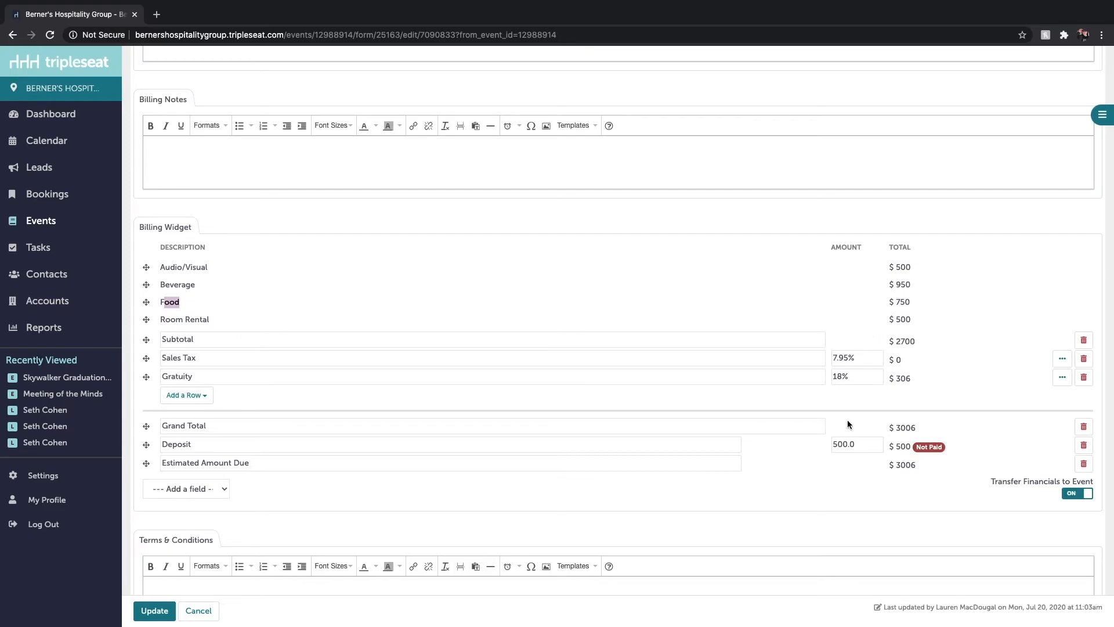
pyautogui.scroll(-3, 847, 420)
pyautogui.click(869, 355)
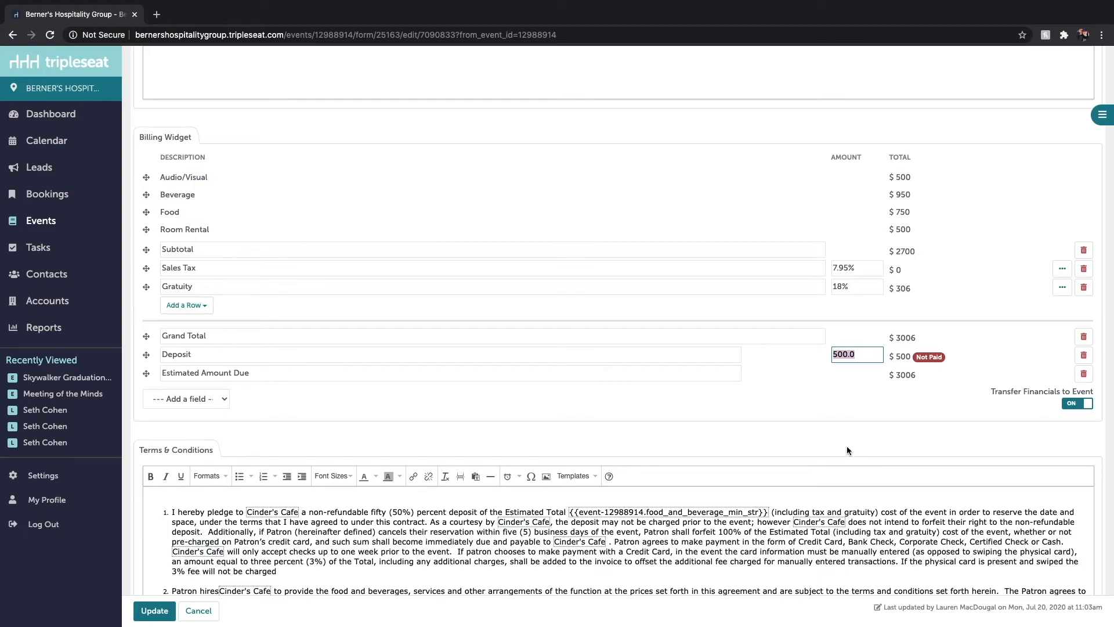
pyautogui.write('50%')
# - Change the credit card fee in the first clause of the Terms & Conditions to two percent (2%)
pyautogui.scroll(-3, 792, 428)
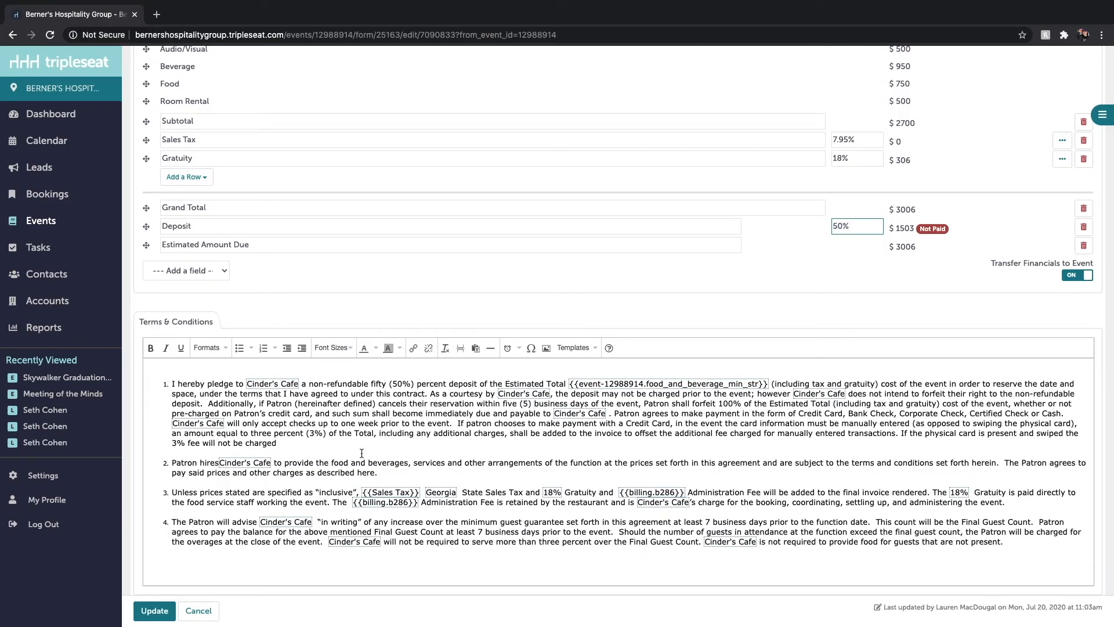
pyautogui.click(311, 434)
pyautogui.press('BackSpace')
pyautogui.write('2')
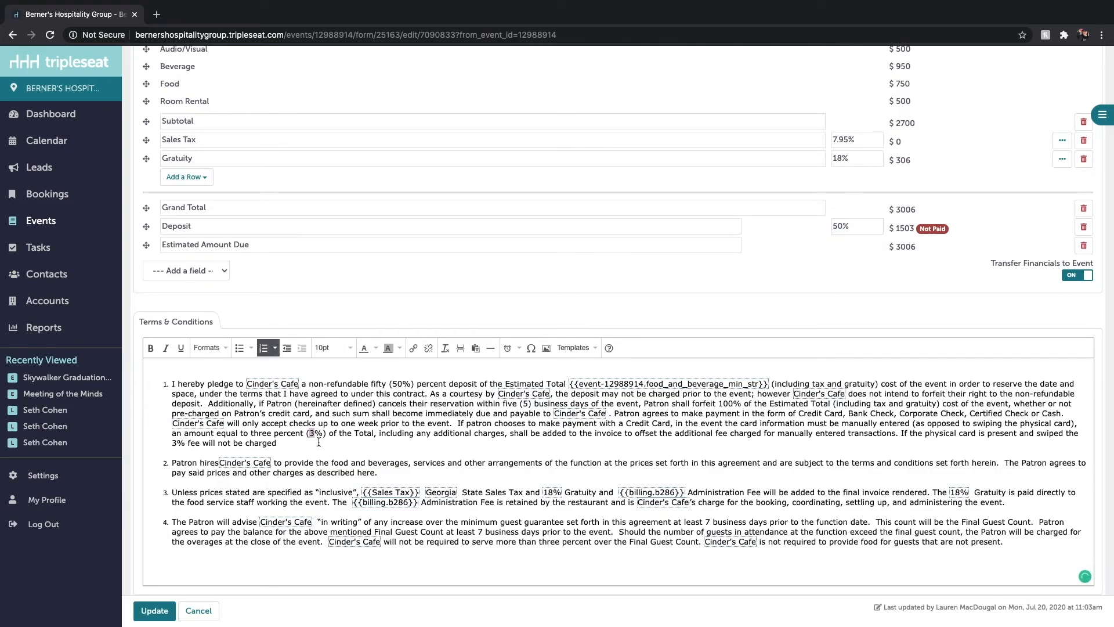
pyautogui.doubleClick(254, 434)
pyautogui.write('two')
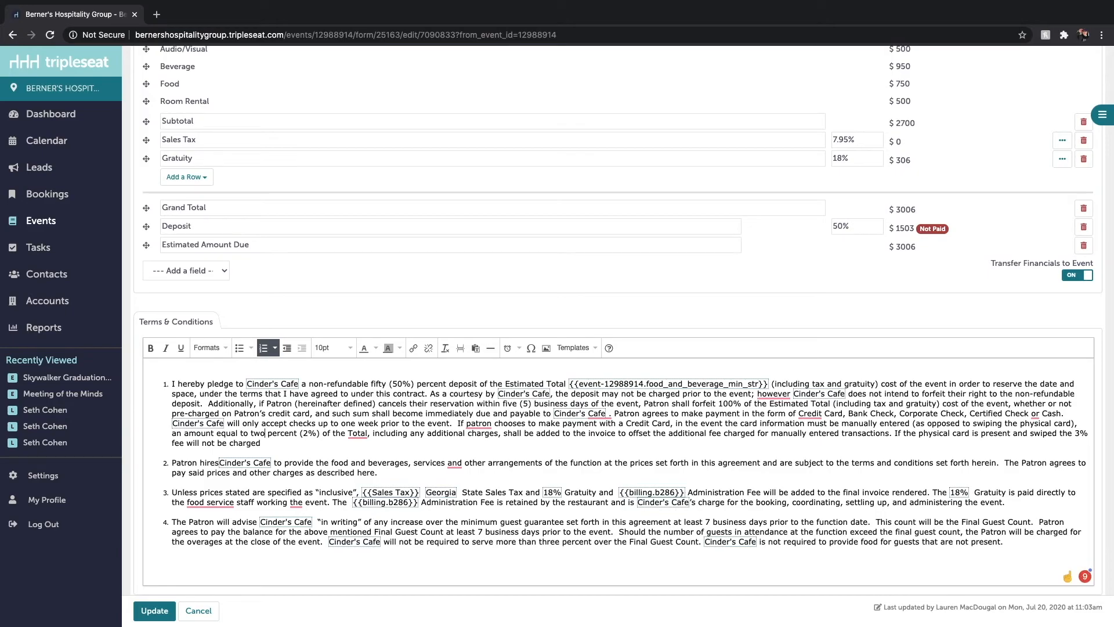
# - Save the edited Contract & Event Order document for the Skywalker Graduation Party
pyautogui.click(154, 610)
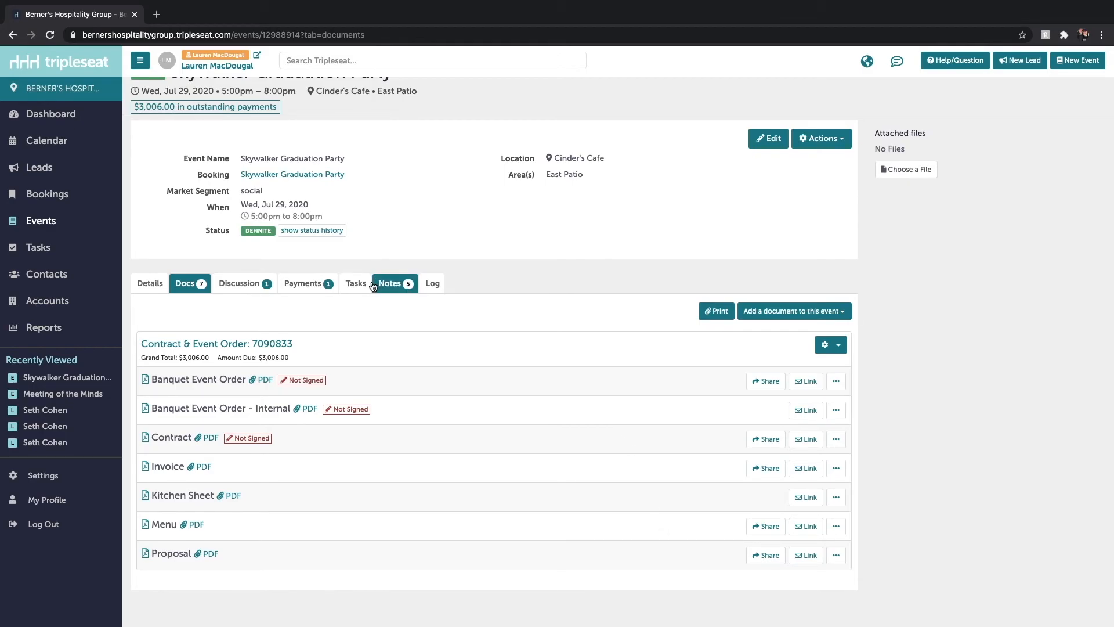
# - Record the event's Deposit amount payment as paid, using Check as the payment method
pyautogui.click(305, 284)
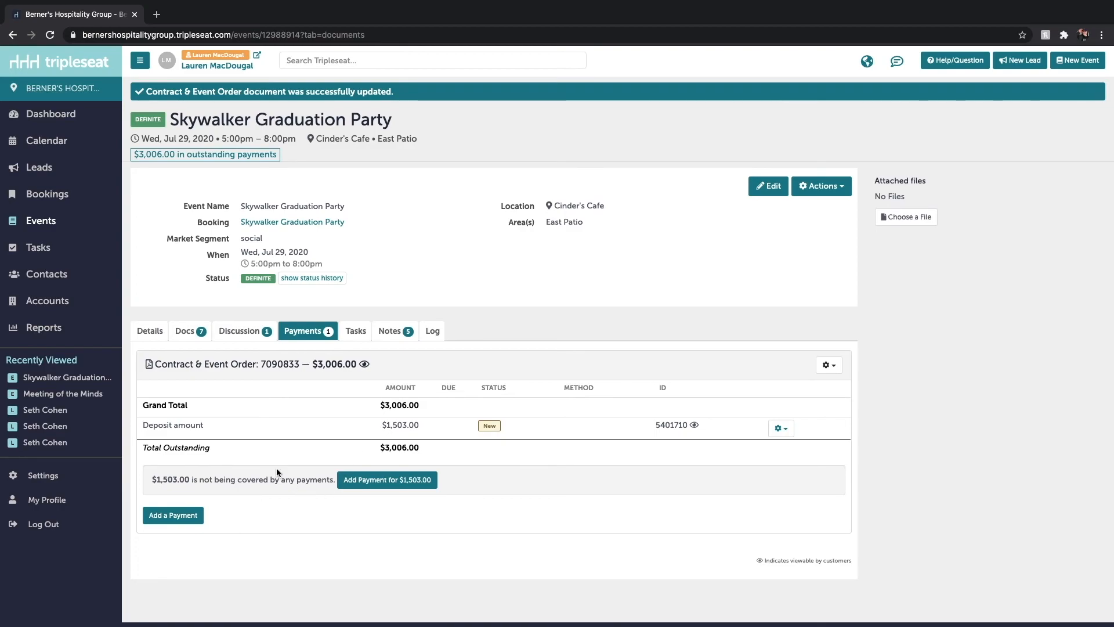
pyautogui.click(783, 428)
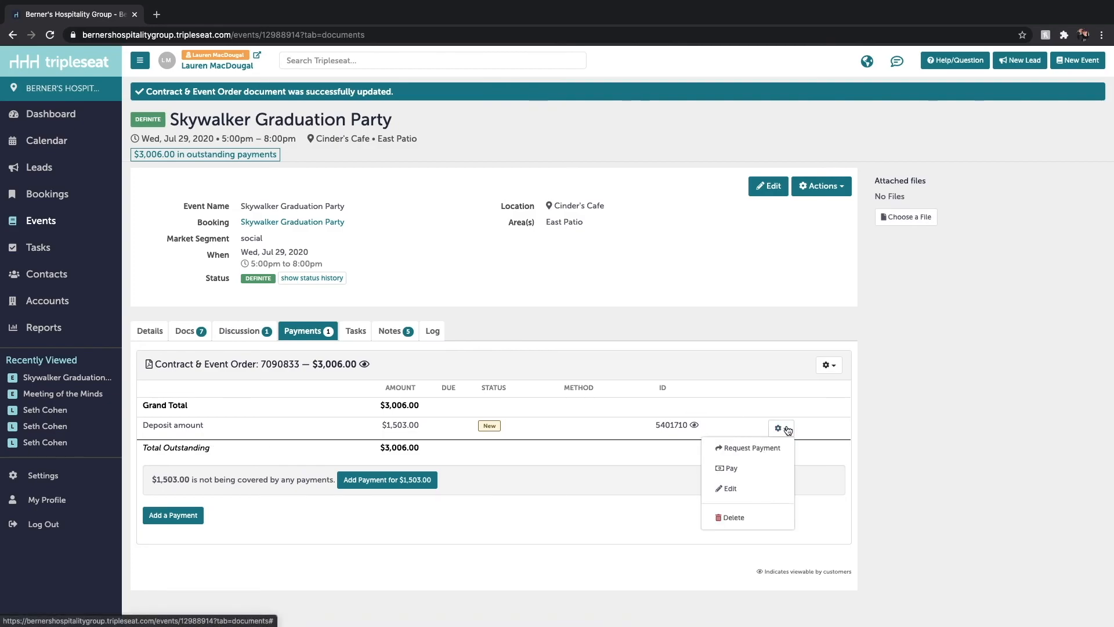
pyautogui.click(770, 466)
pyautogui.click(583, 145)
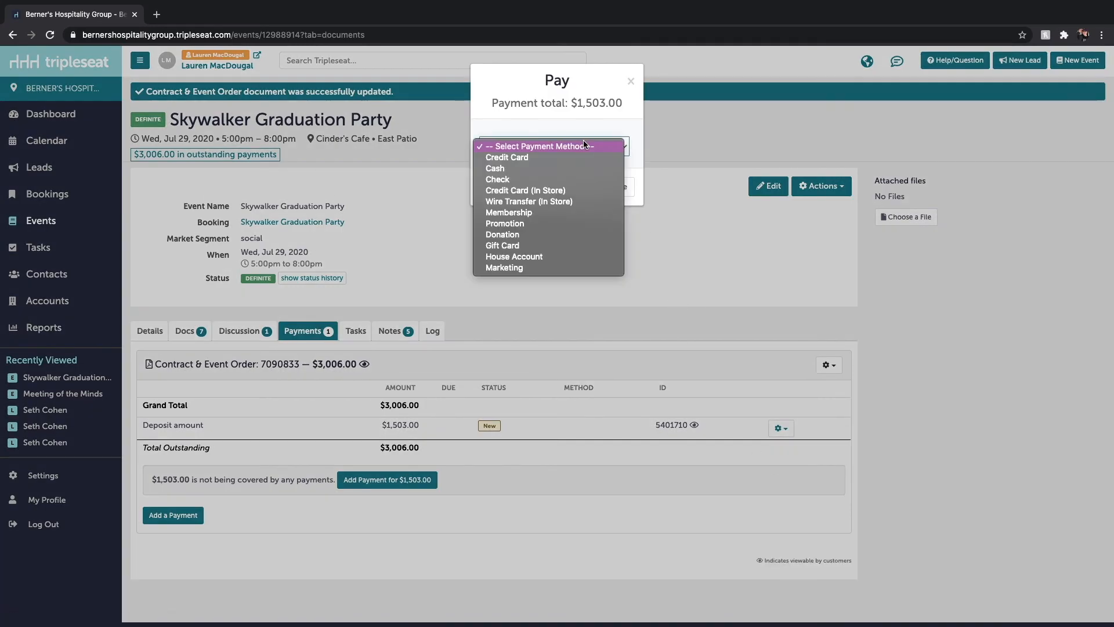
pyautogui.click(576, 179)
pyautogui.click(573, 221)
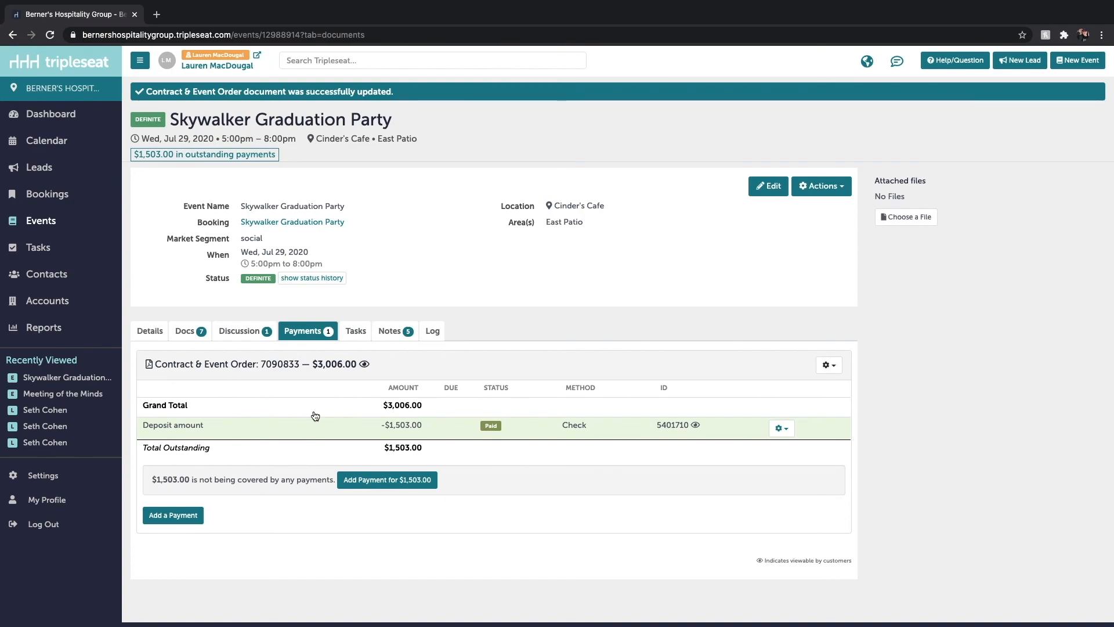
# - Review the event's activity log for payments, document updates and notes, and open its task list
pyautogui.click(436, 332)
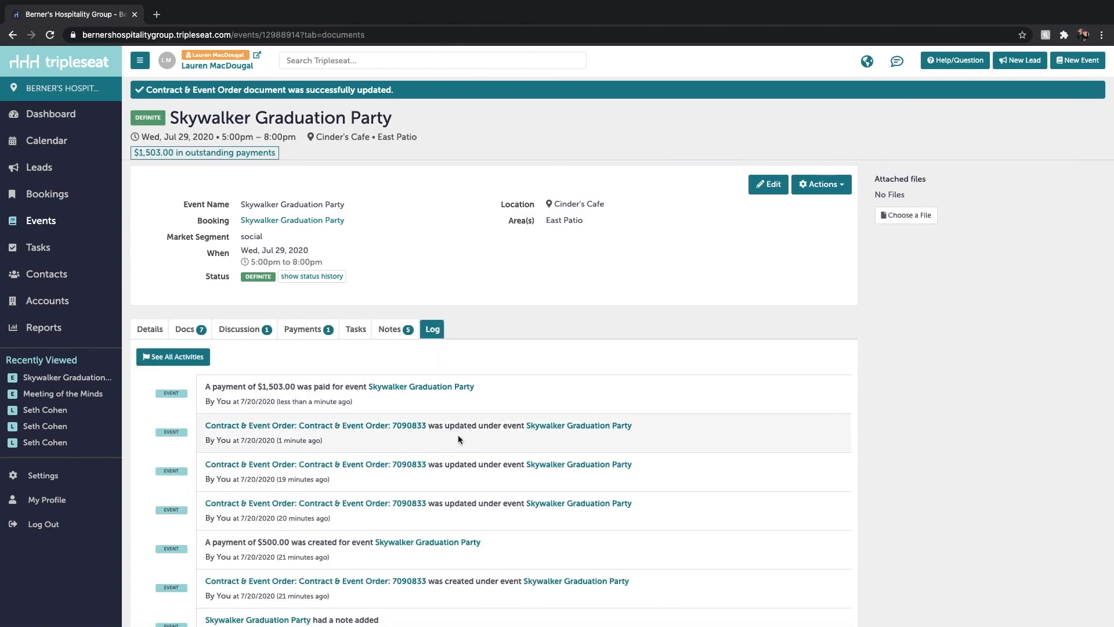
pyautogui.scroll(-3, 457, 433)
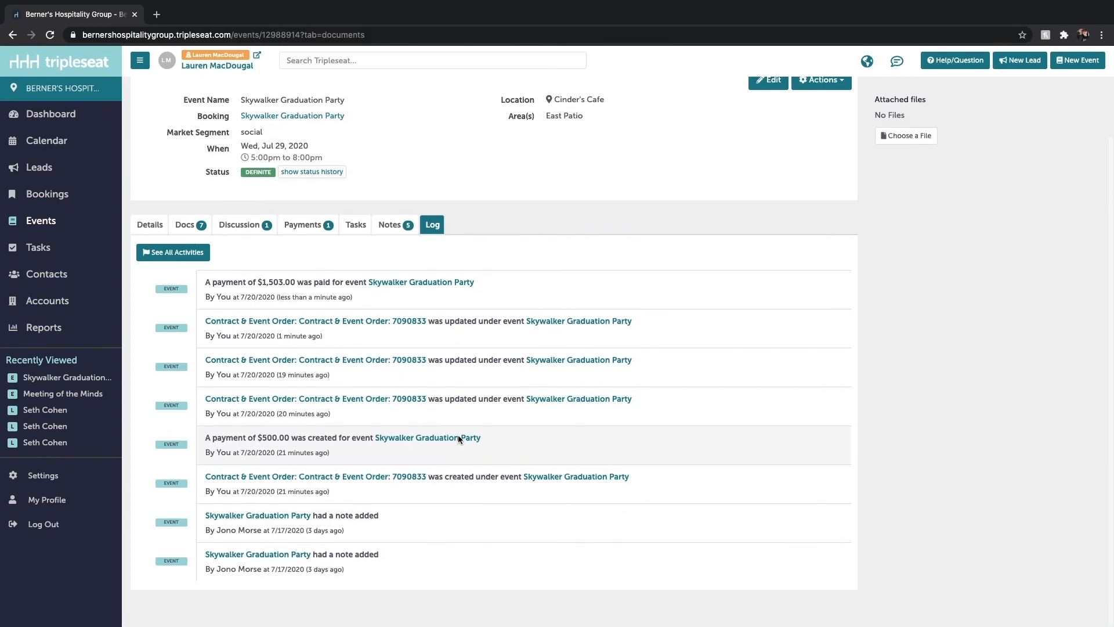
pyautogui.scroll(3, 458, 434)
pyautogui.click(355, 331)
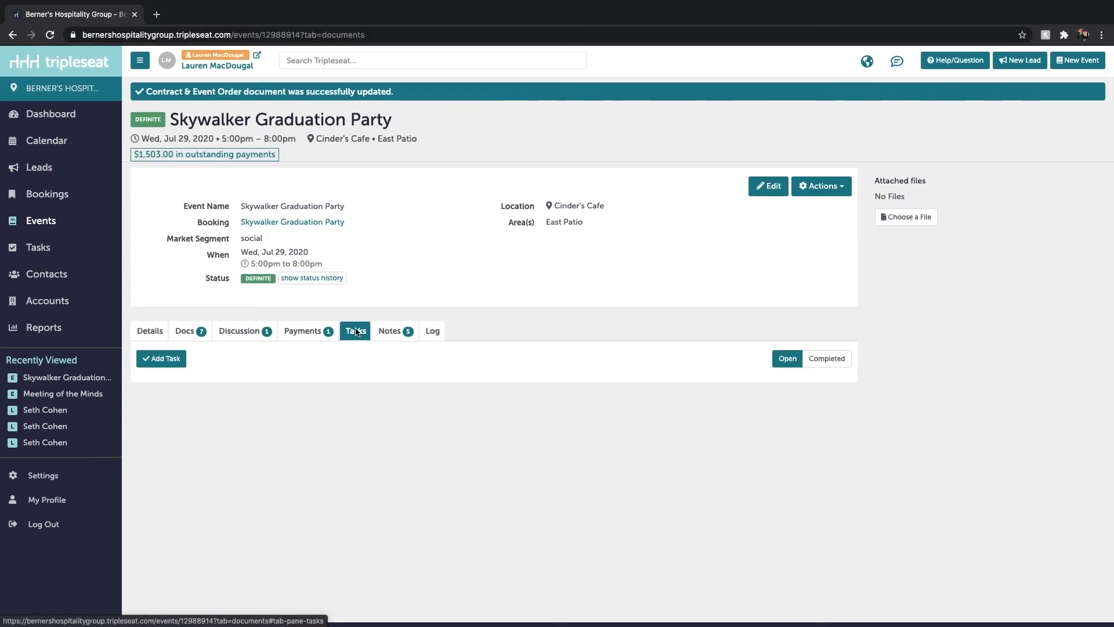